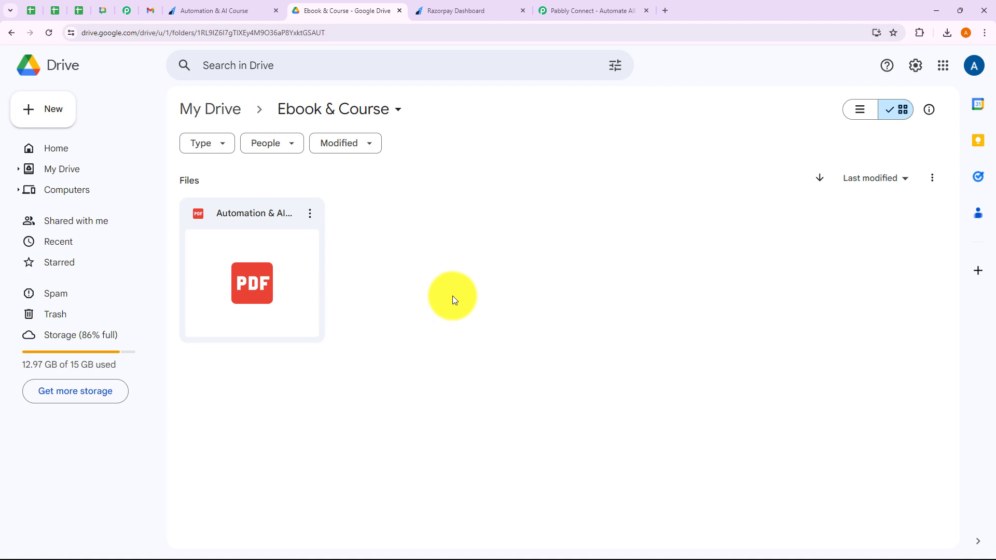
left_click(222, 10)
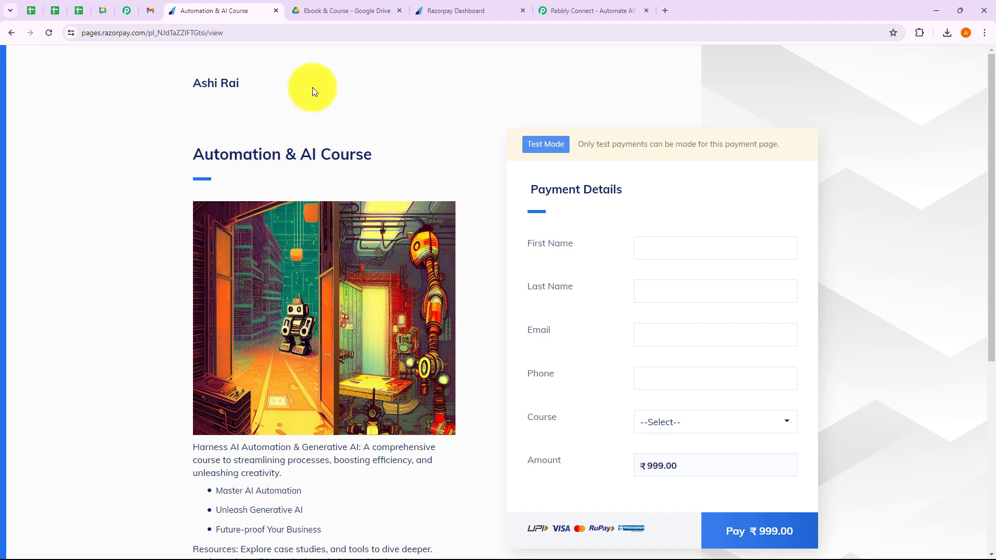
left_click(342, 10)
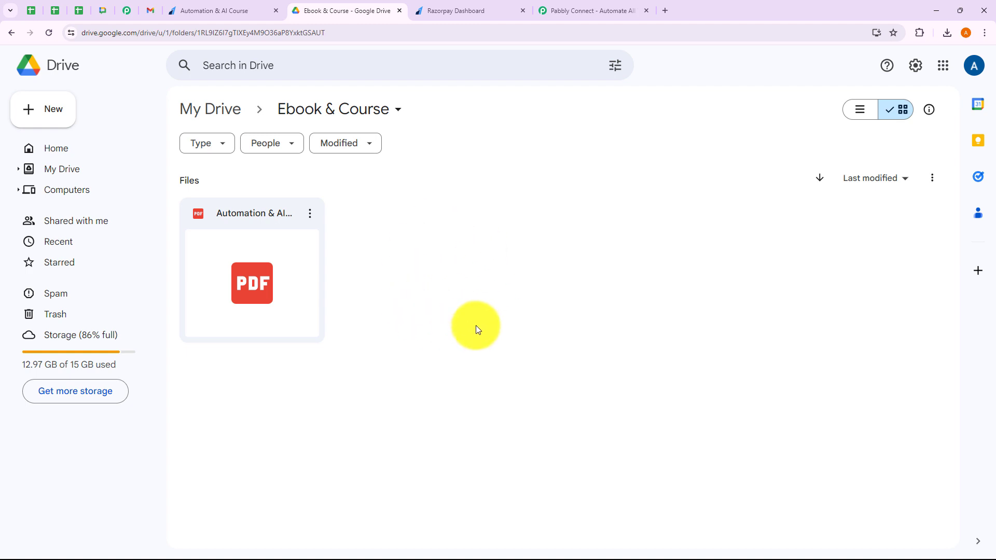
Go to the Pabbly Connect website, dismiss the lifetime-offer popup and sign in to the account.
left_click(586, 11)
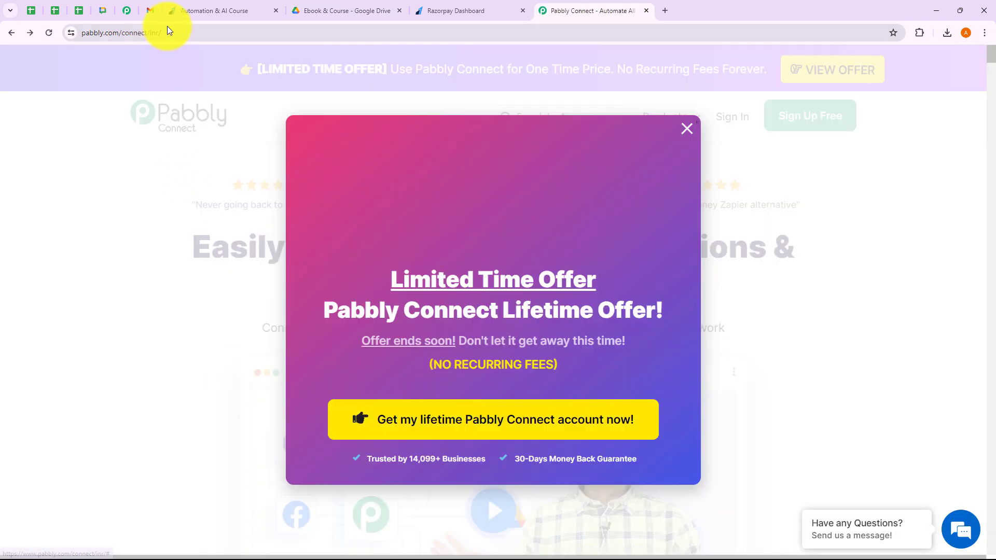
left_click(158, 33)
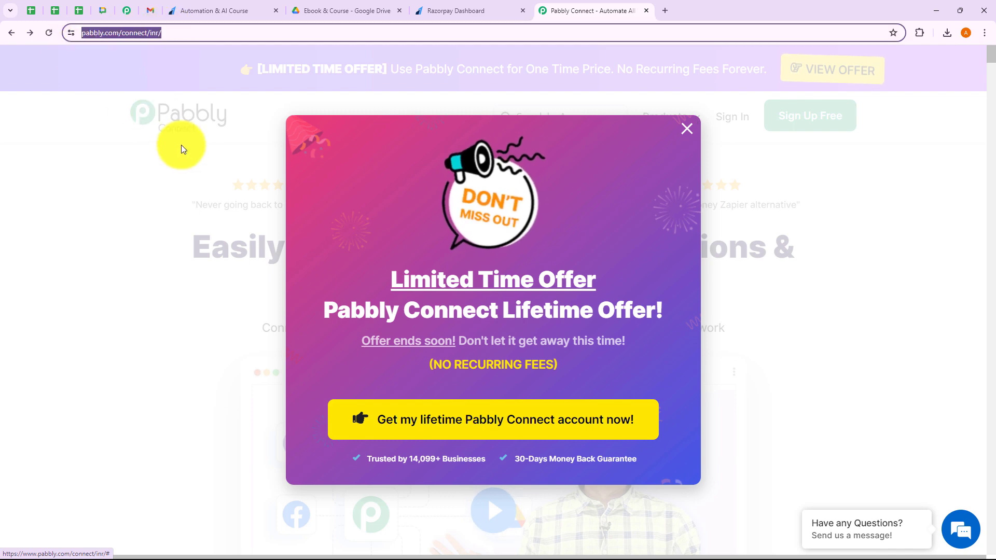
left_click(686, 129)
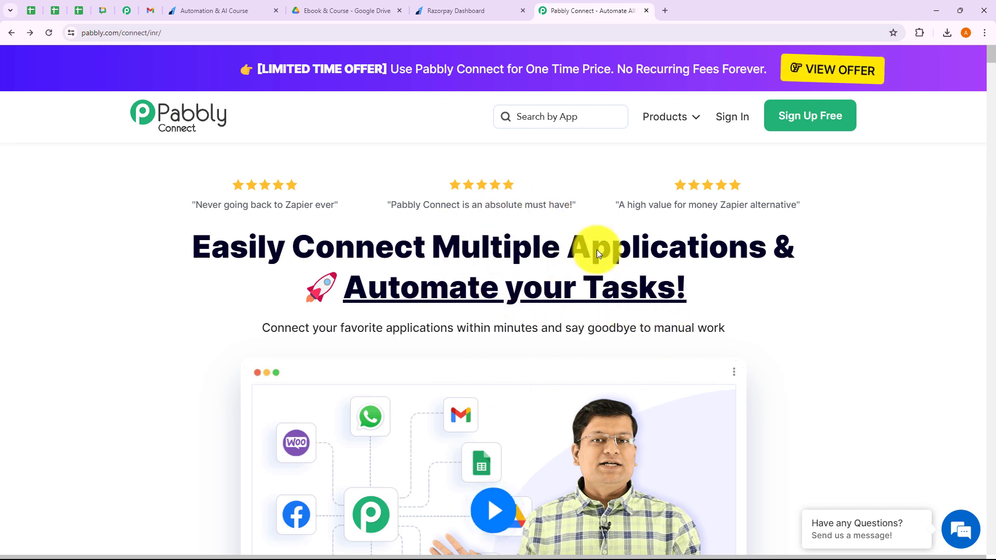
left_click(732, 118)
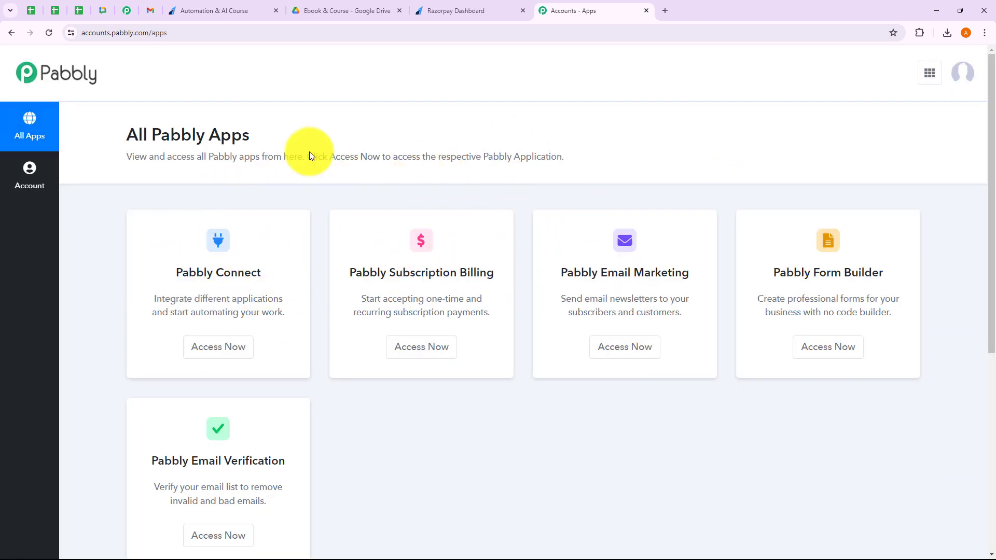
Open Pabbly Connect and preview the Create Workflow and new-folder dialogs, cancelling both.
left_click(236, 347)
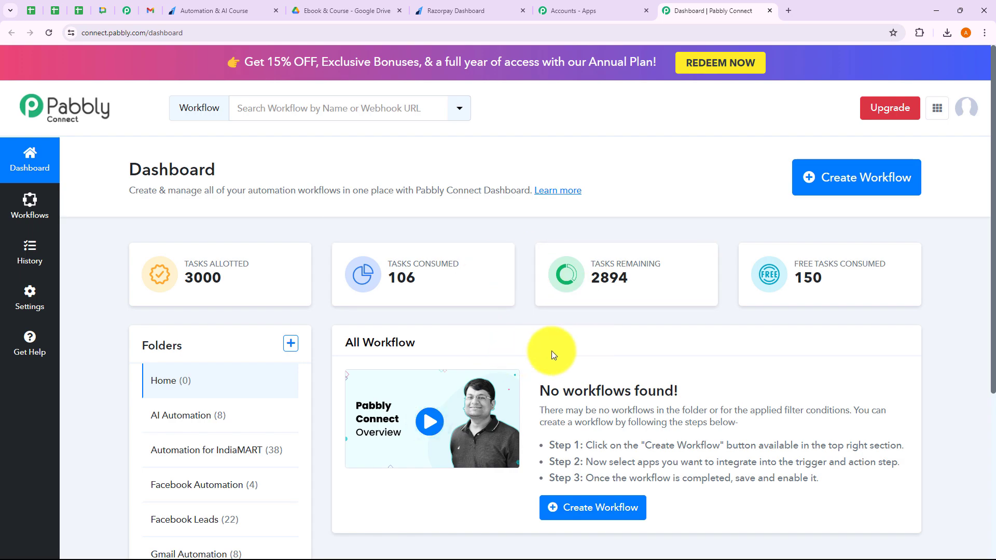
left_click(851, 193)
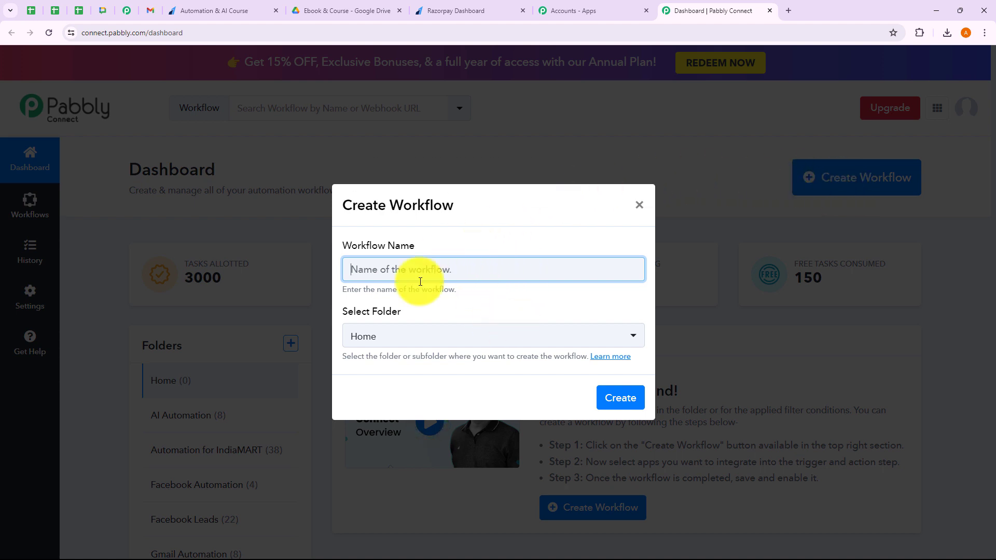
left_click_drag(344, 291, 462, 289)
left_click(455, 283)
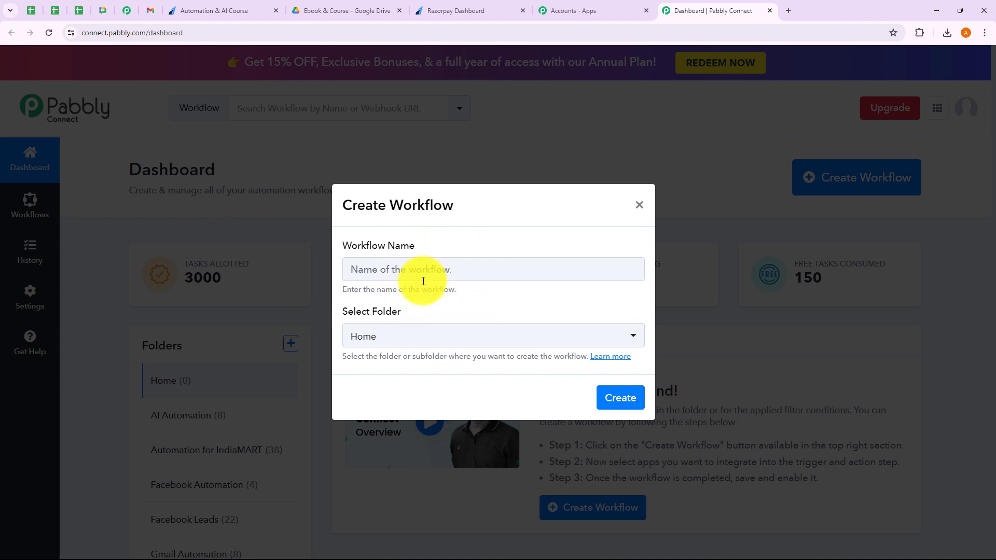
left_click(405, 341)
scroll(378, 275, "down", 1)
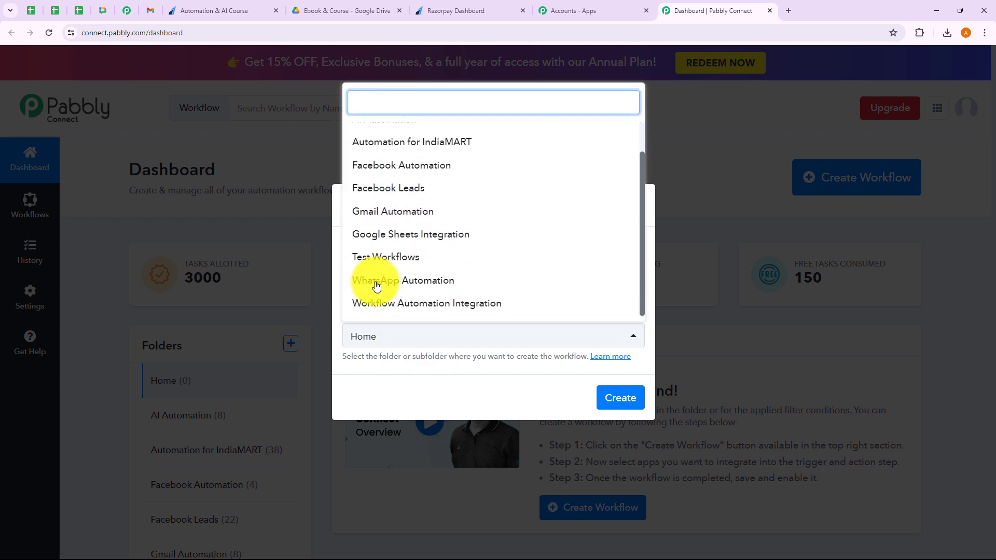
scroll(423, 273, "up", 1)
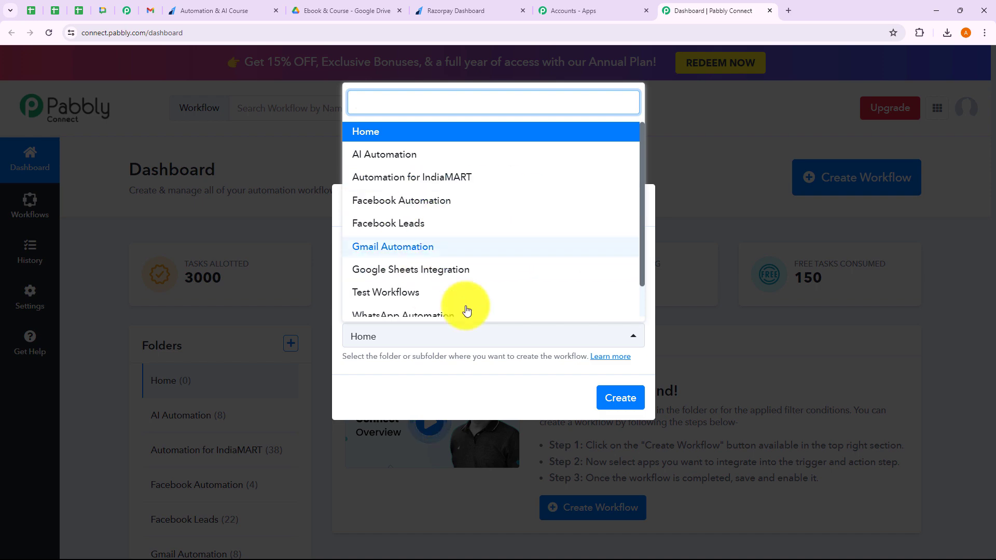
left_click(481, 377)
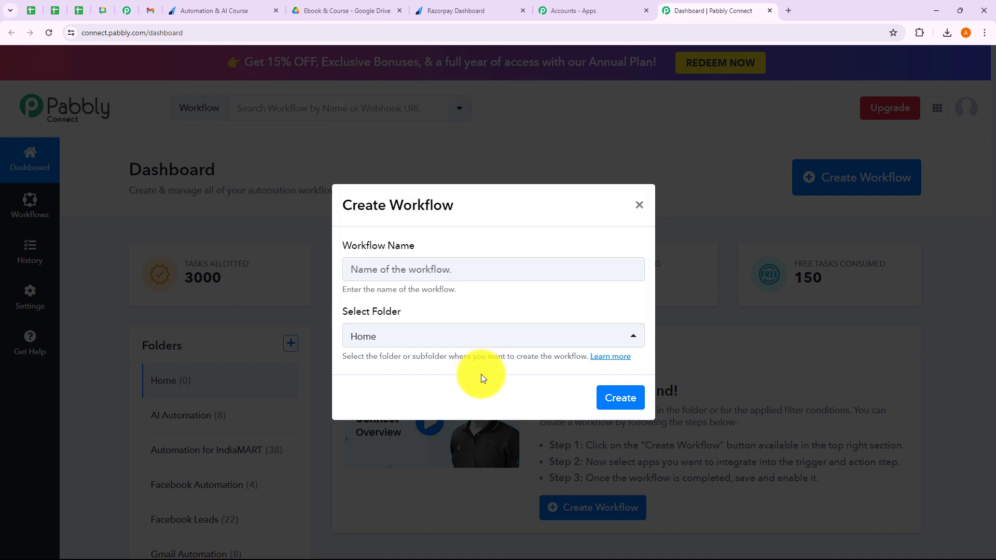
left_click(639, 206)
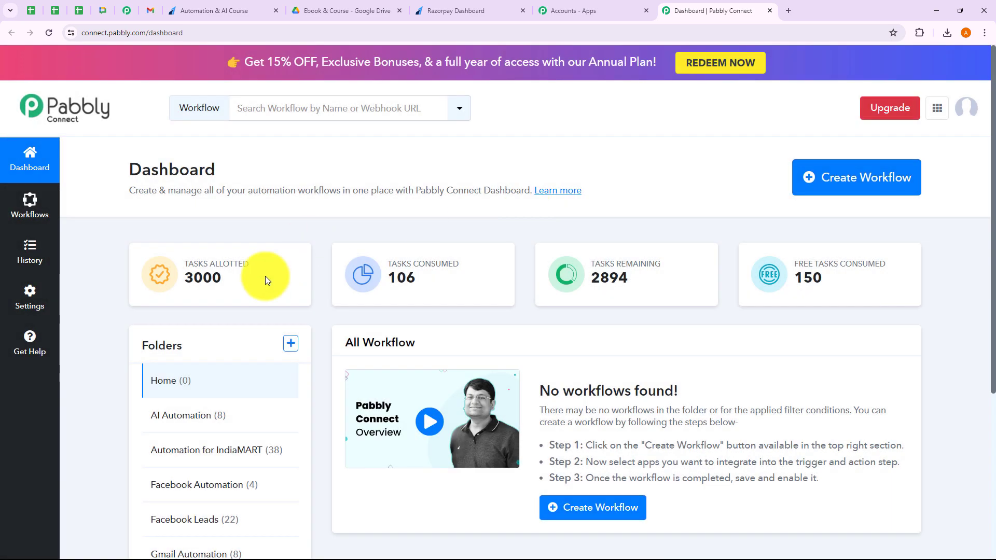
left_click(289, 347)
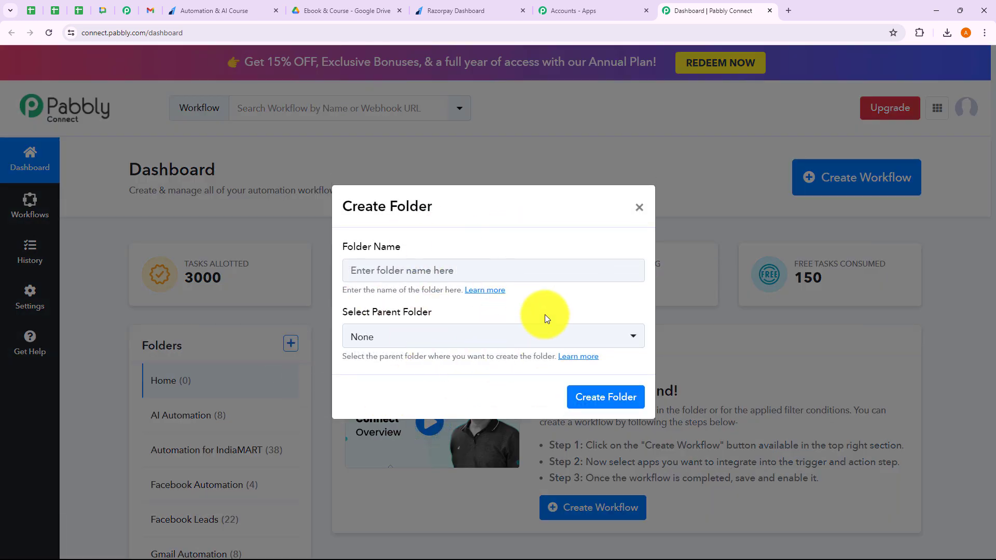
left_click(639, 207)
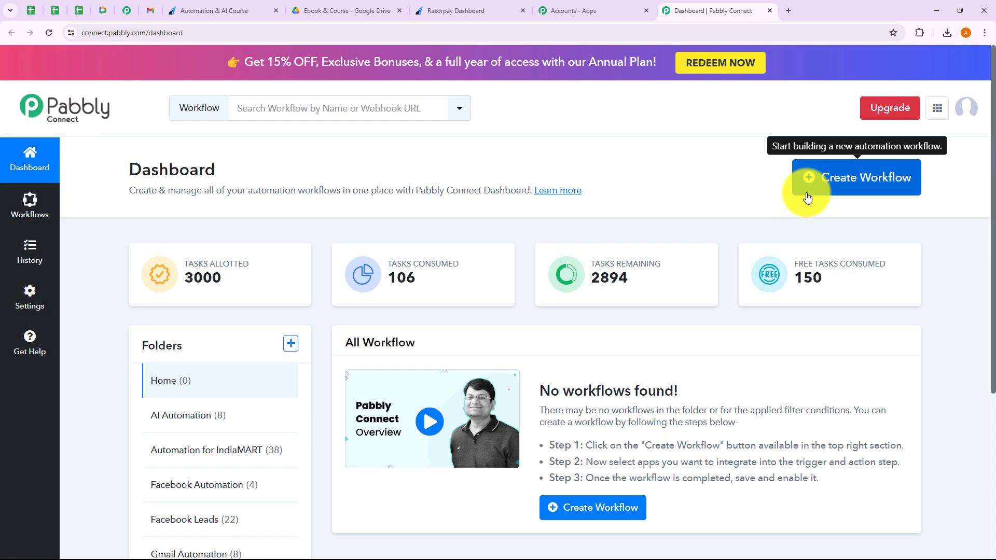
Create the workflow 'Razorpay to Google Drive' in the Workflow Automation Integration folder.
left_click(806, 190)
left_click(348, 269)
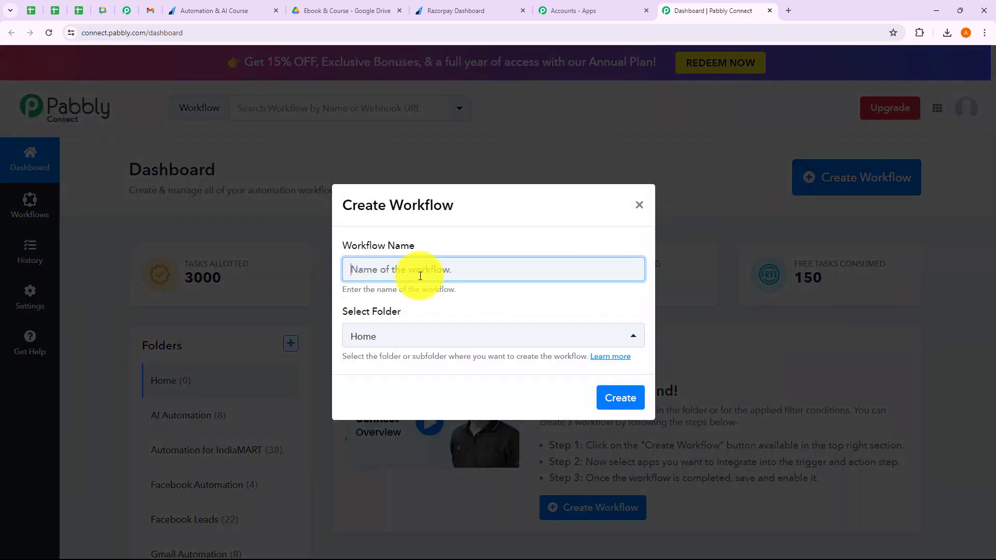
type("Razorpay to Google Drive")
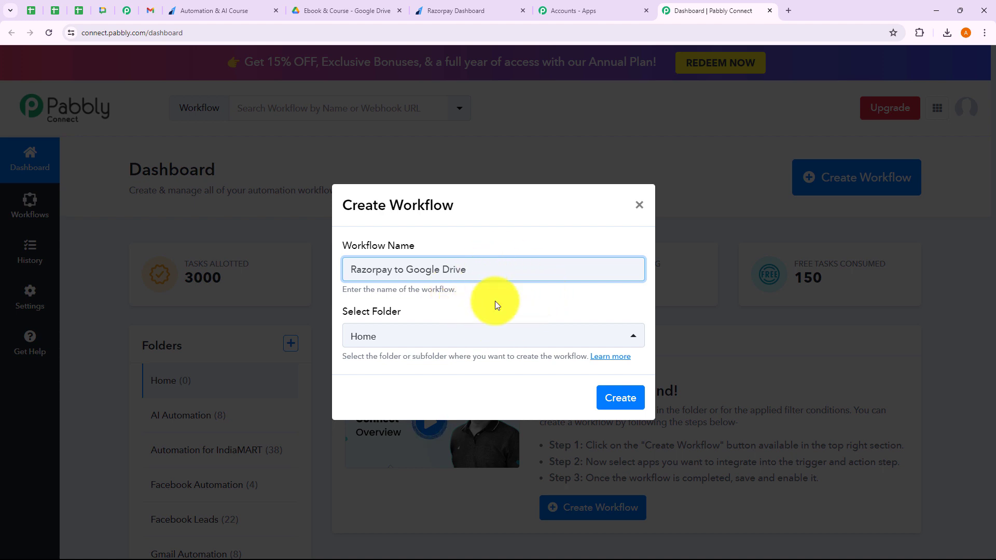
left_click(411, 337)
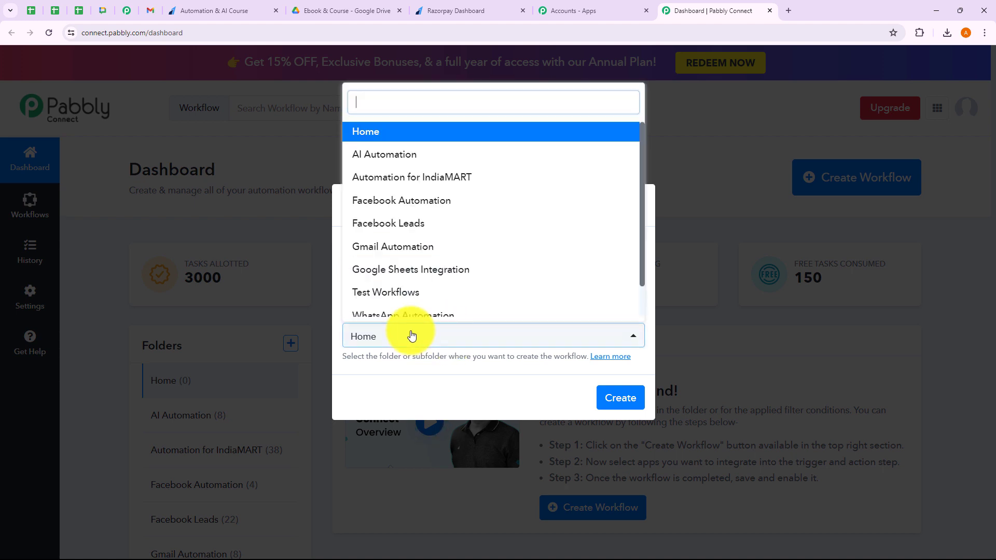
scroll(410, 238, "down", 1)
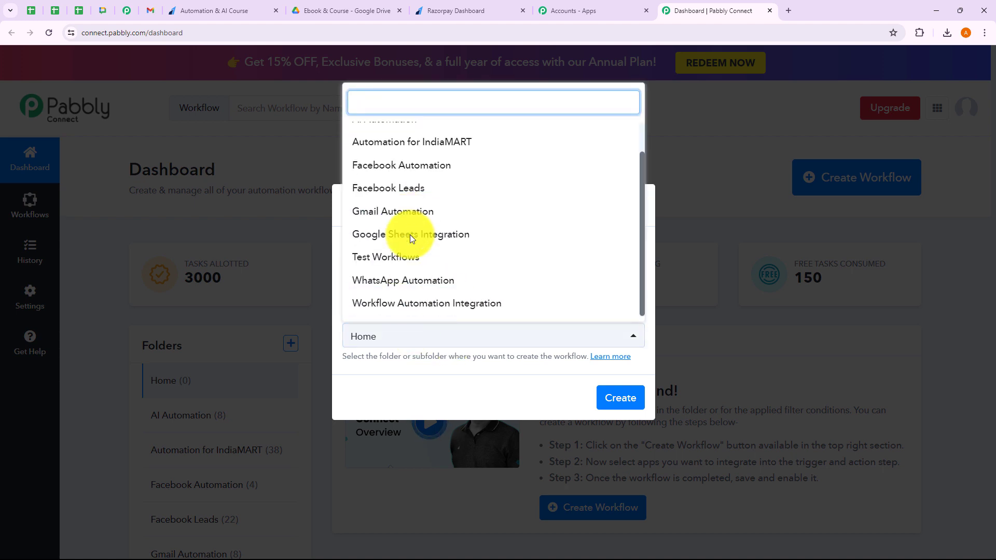
left_click(418, 304)
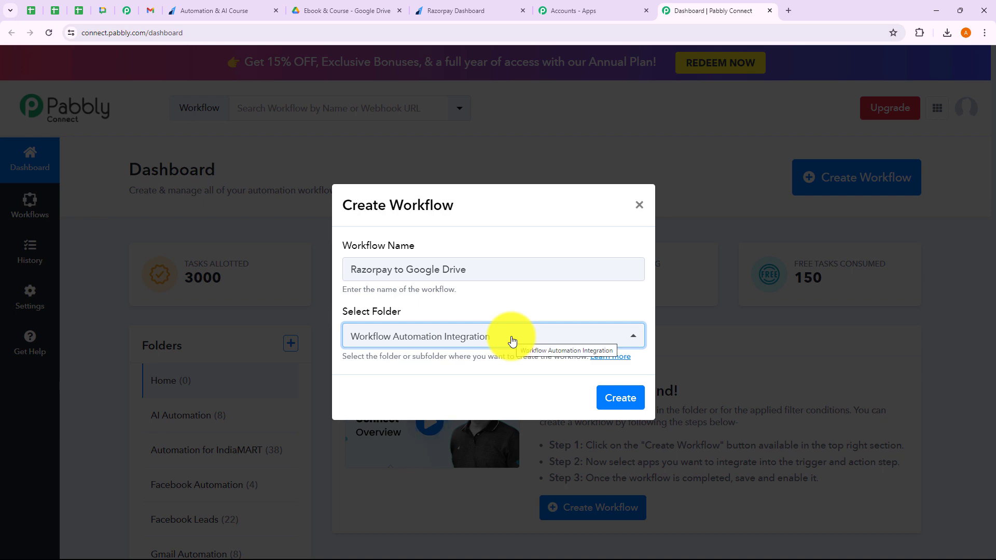
left_click(628, 399)
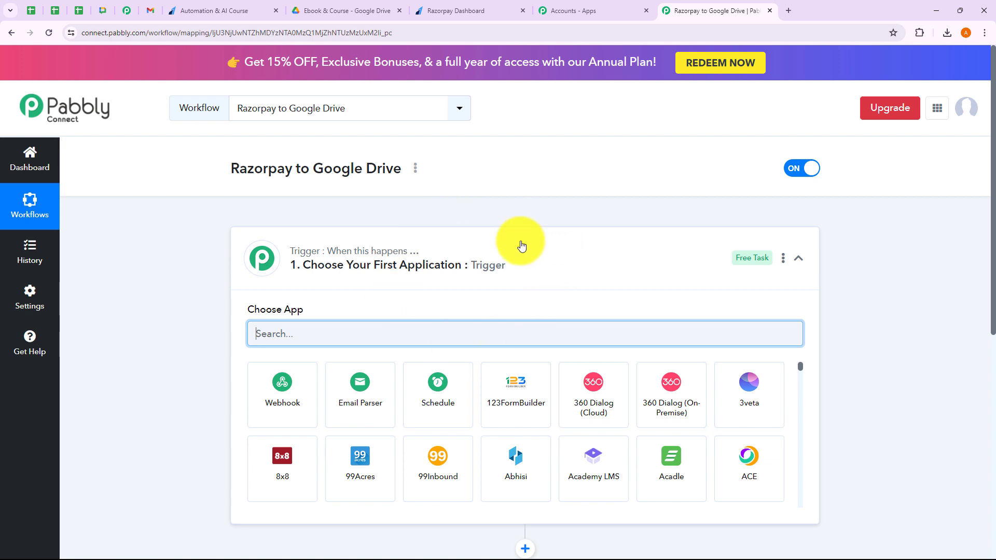
Expand and collapse the trigger and action steps to review the workflow layout.
left_click(516, 243)
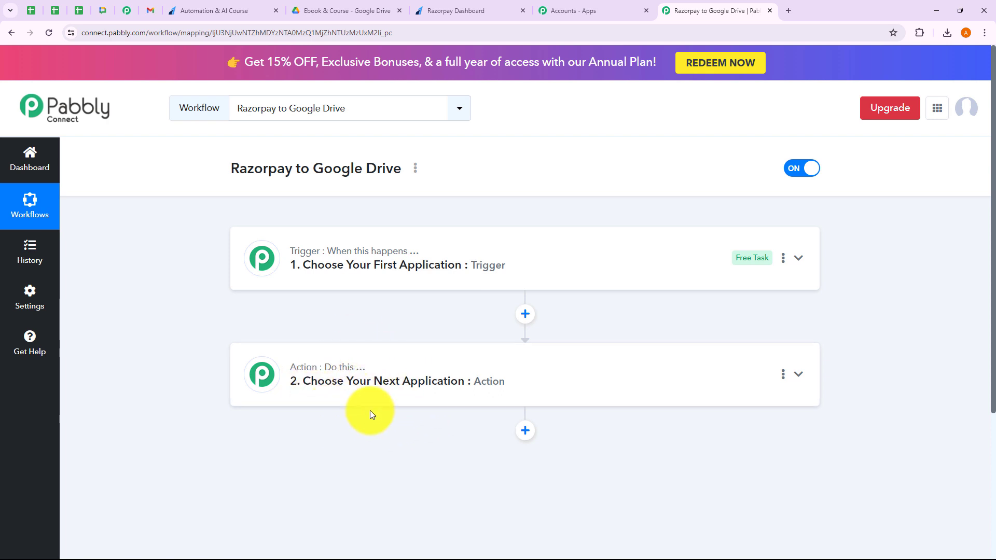
left_click(353, 288)
left_click(321, 261)
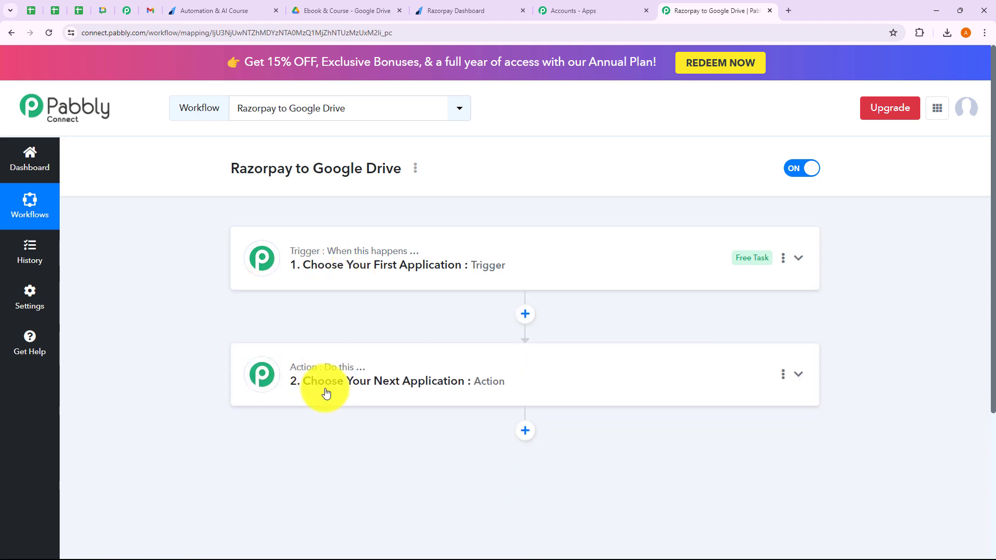
left_click(328, 395)
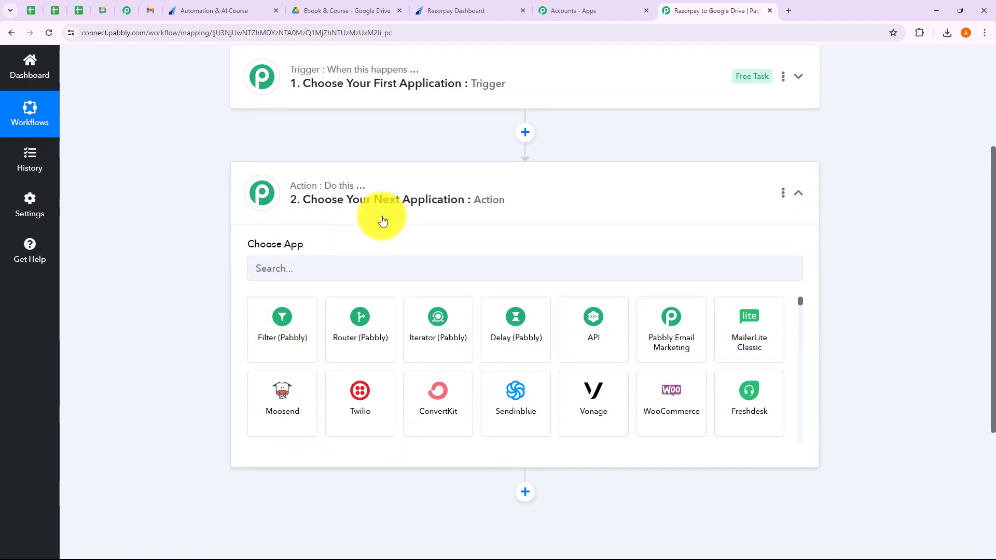
left_click(346, 216)
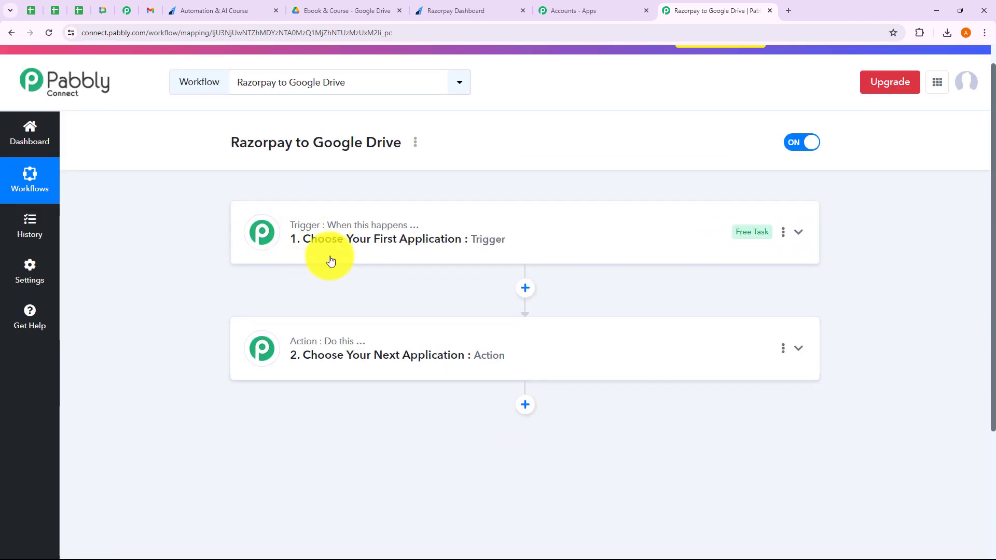
Set the trigger app to Razorpay with the Payment Captured trigger event.
left_click(330, 260)
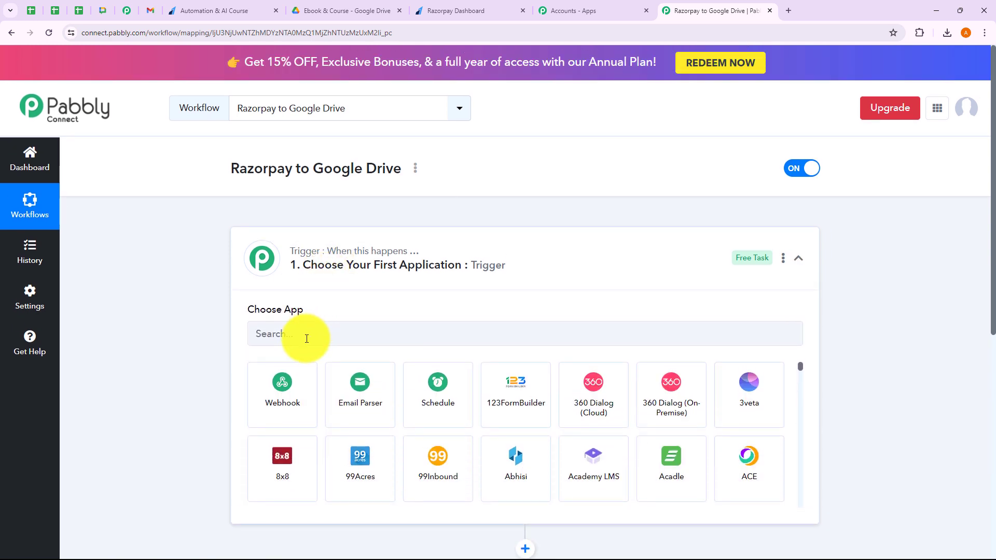
left_click(307, 338)
type("Razorpay")
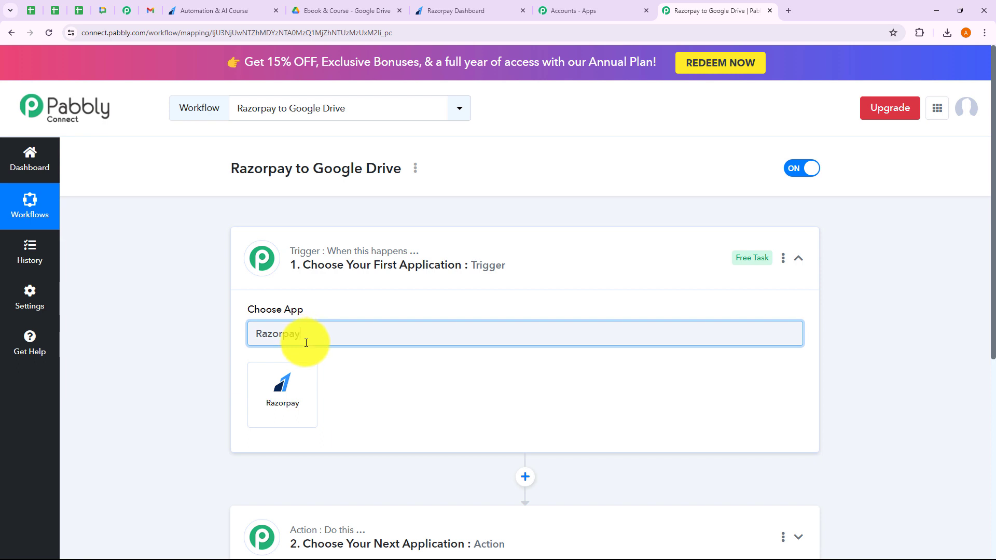
left_click(293, 376)
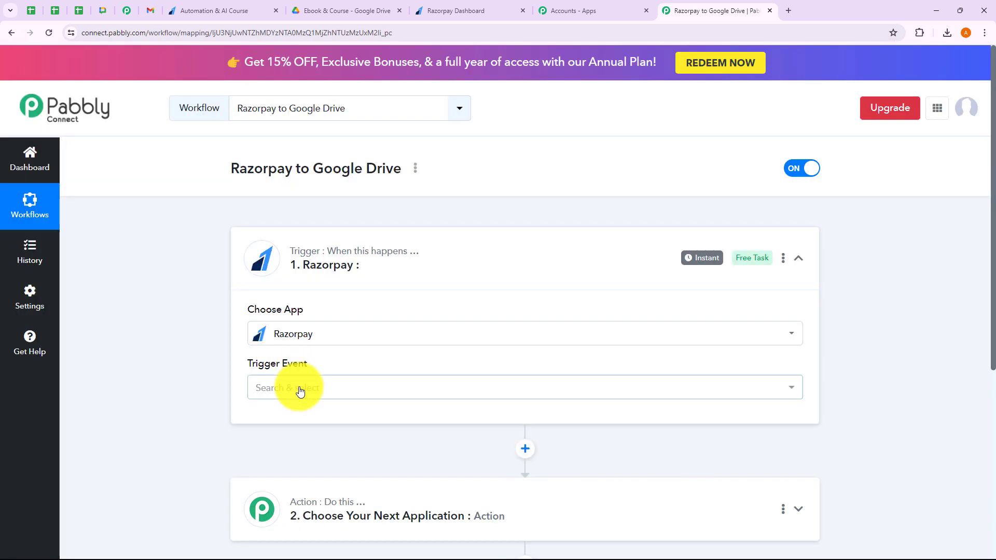
left_click(297, 389)
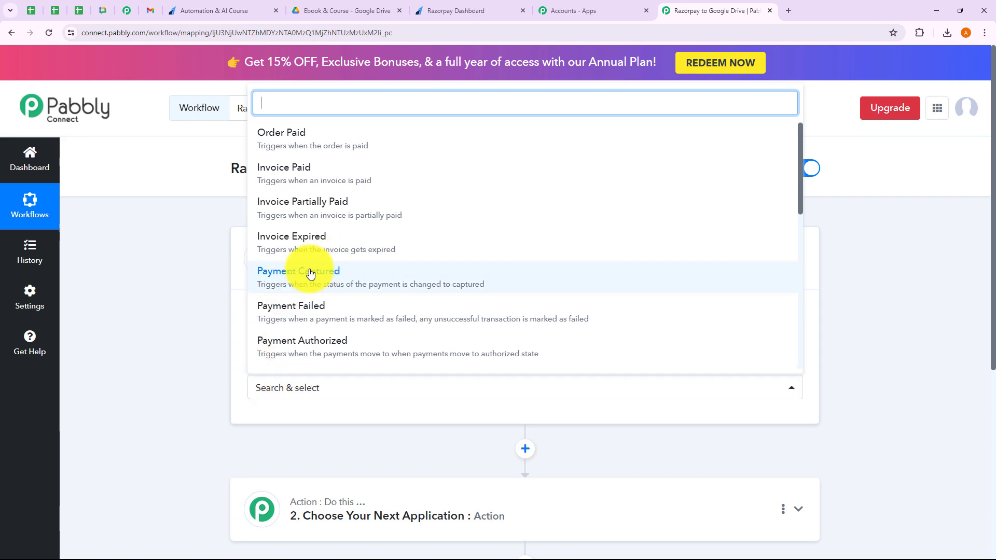
left_click(311, 275)
scroll(310, 274, "down", 4)
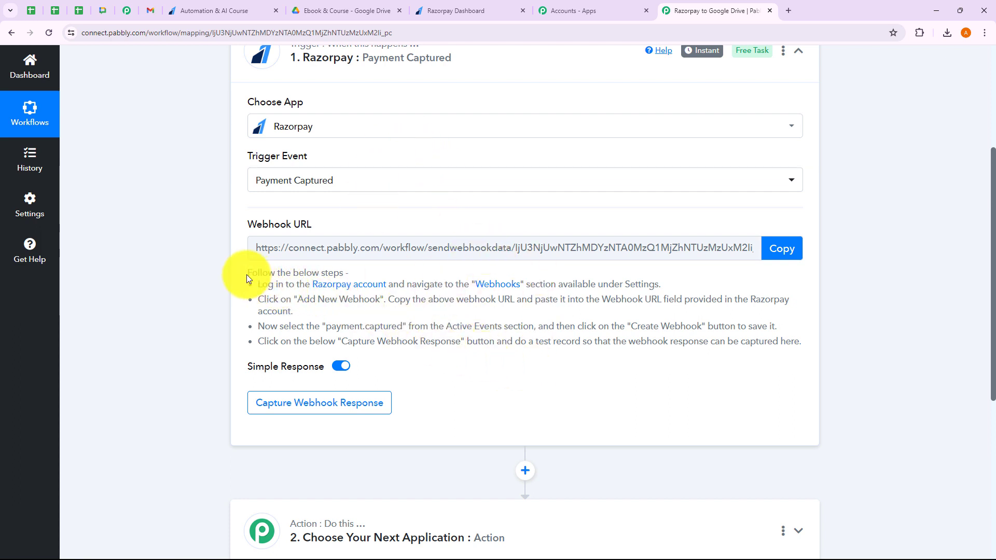
Copy the Razorpay trigger's webhook URL.
left_click_drag(247, 273, 631, 357)
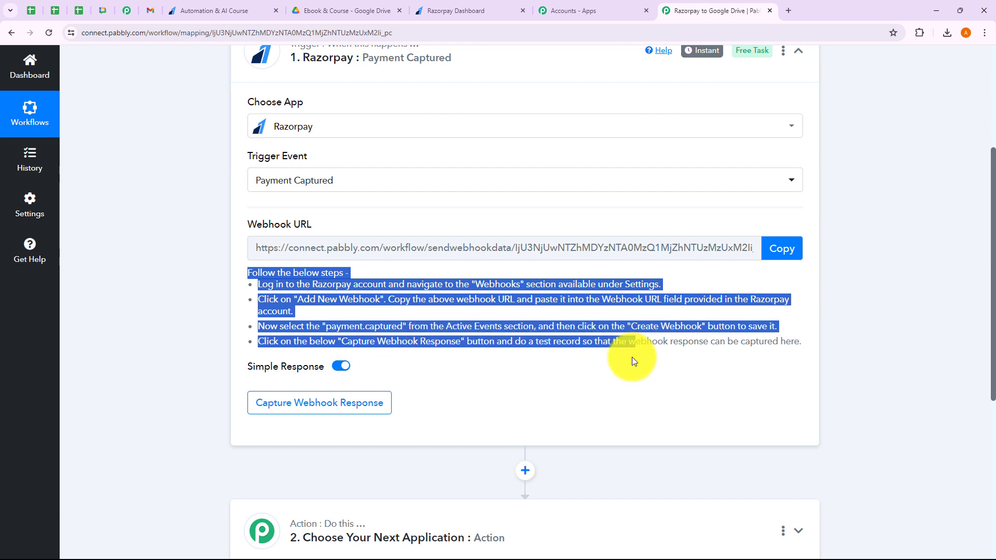
left_click(629, 372)
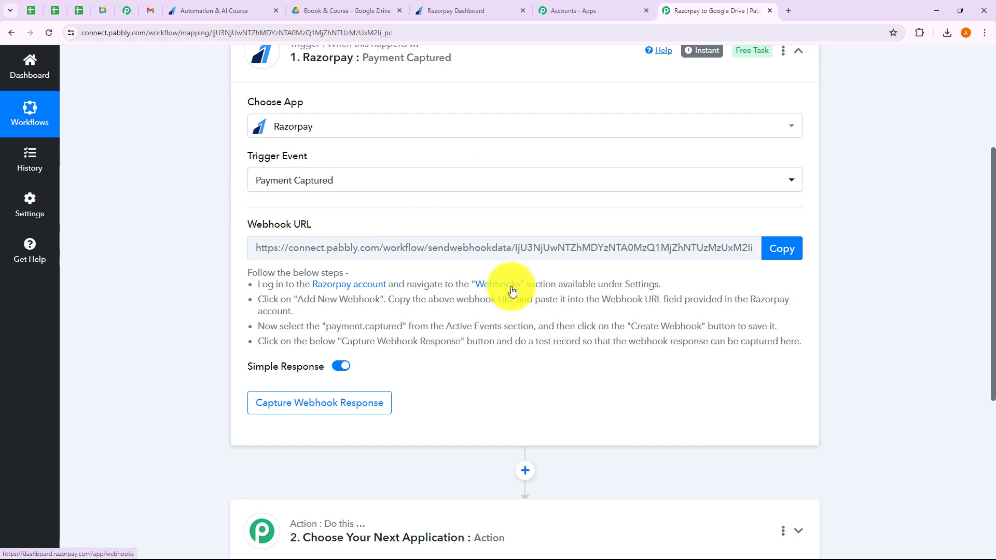
left_click(772, 250)
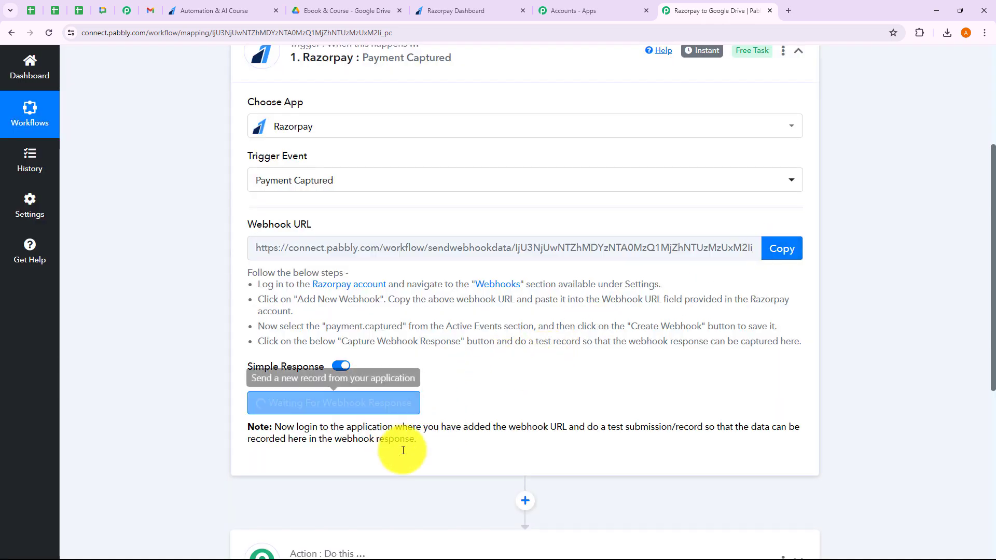
Review the webhook response instructions while Pabbly waits, then go to the Razorpay Dashboard.
scroll(452, 427, "down", 2)
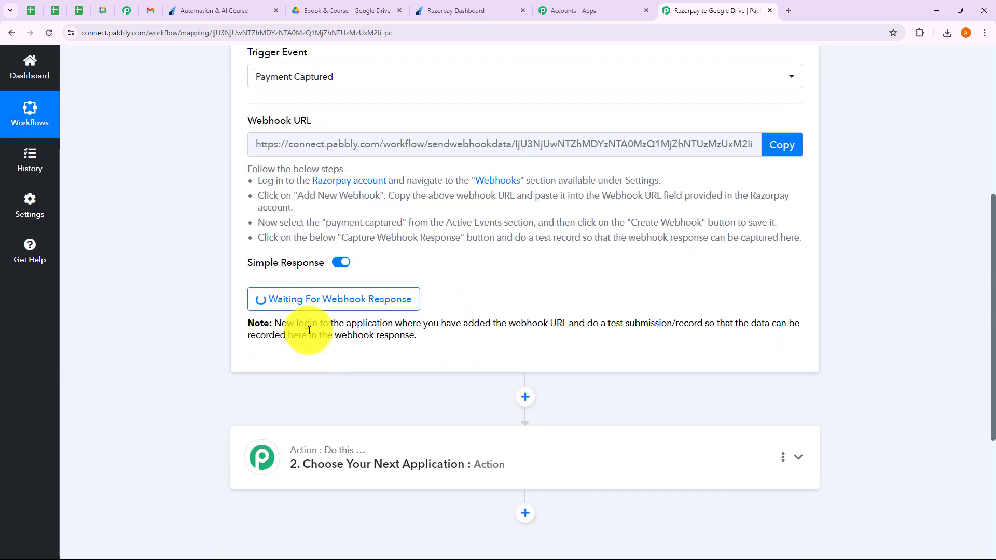
left_click_drag(309, 336, 598, 330)
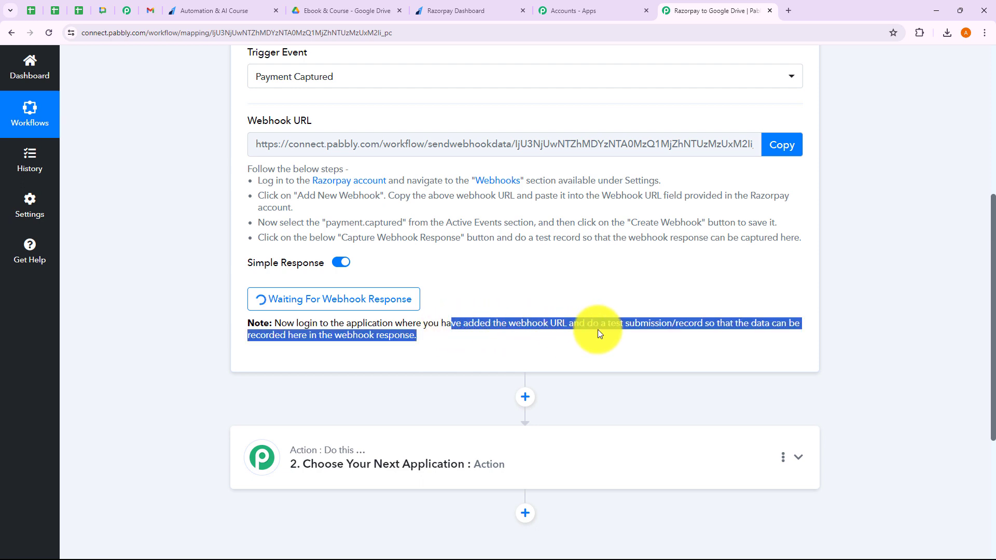
left_click(616, 328)
left_click(609, 353)
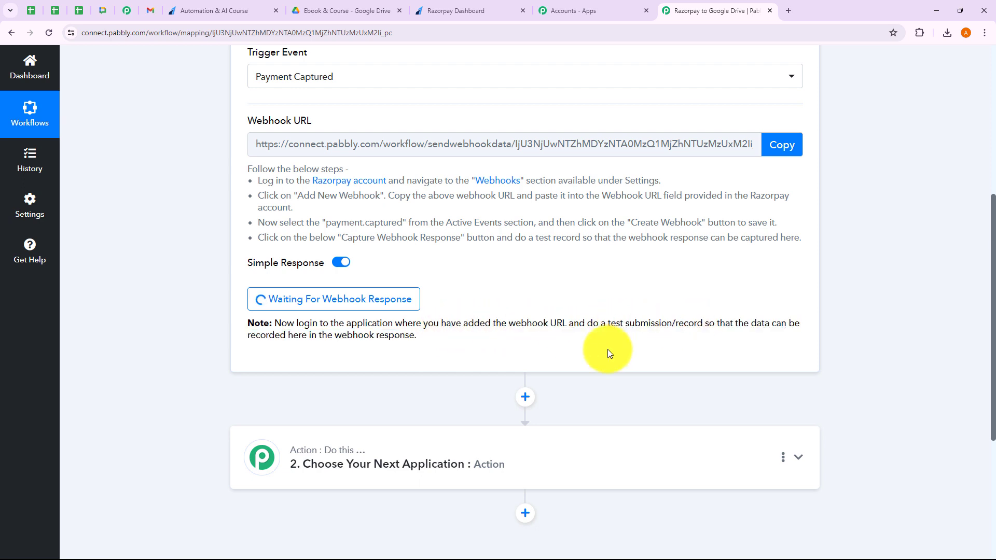
left_click_drag(335, 341, 430, 338)
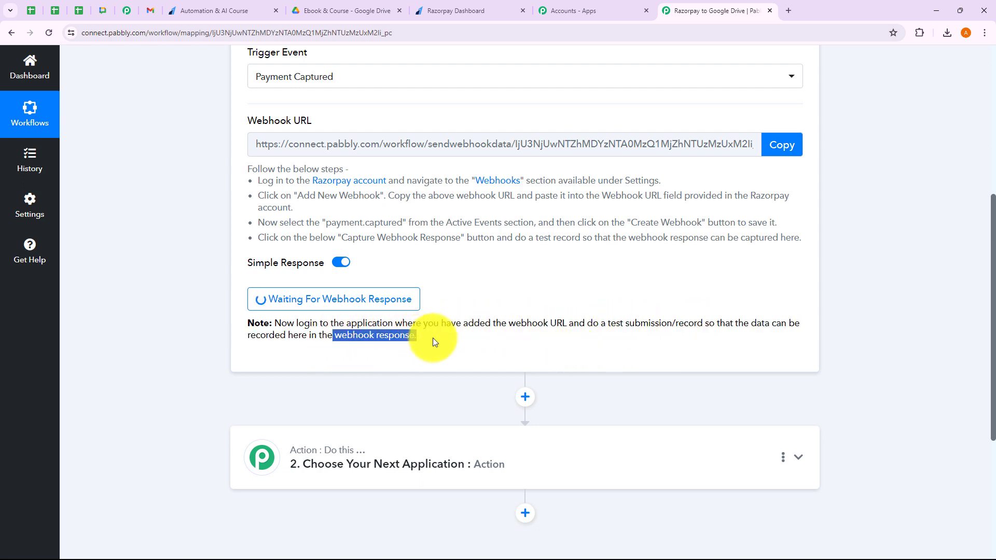
left_click(433, 338)
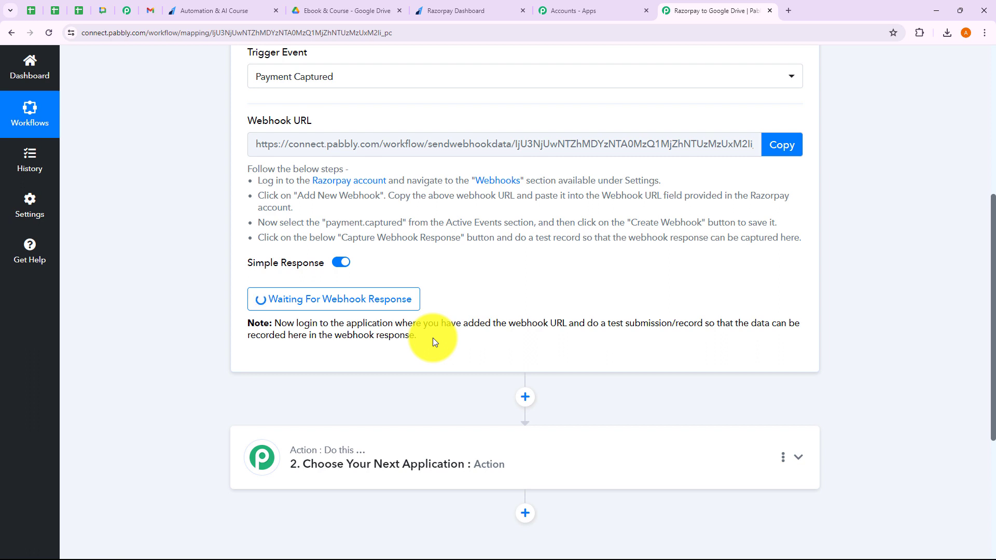
left_click_drag(605, 324, 664, 329)
left_click(608, 328)
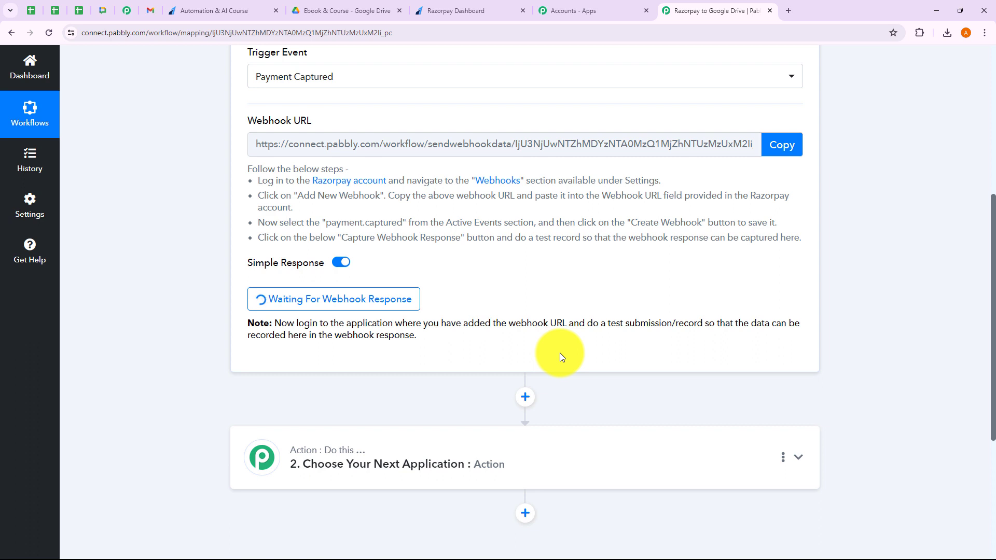
left_click(453, 15)
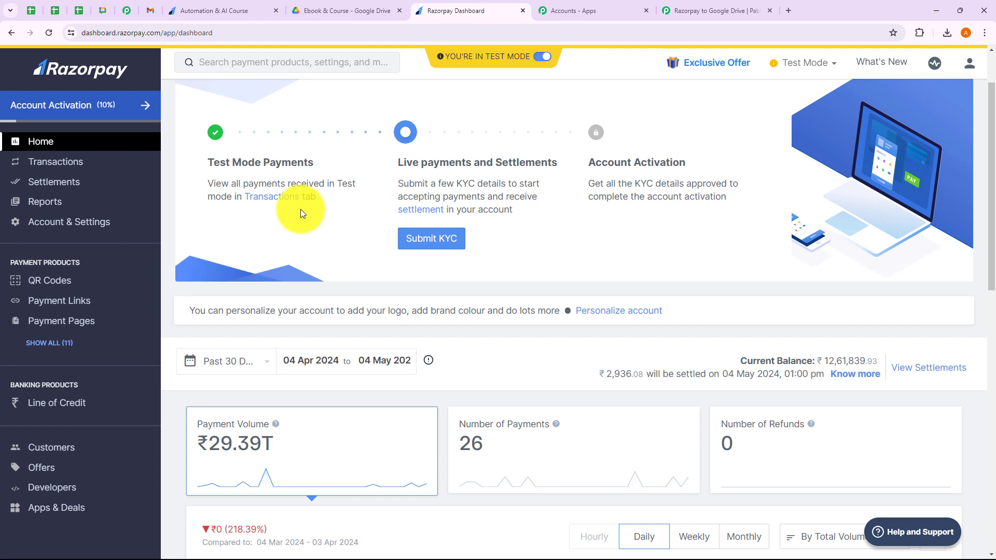
Open Webhooks under Account & Settings and start adding a new webhook.
left_click(83, 230)
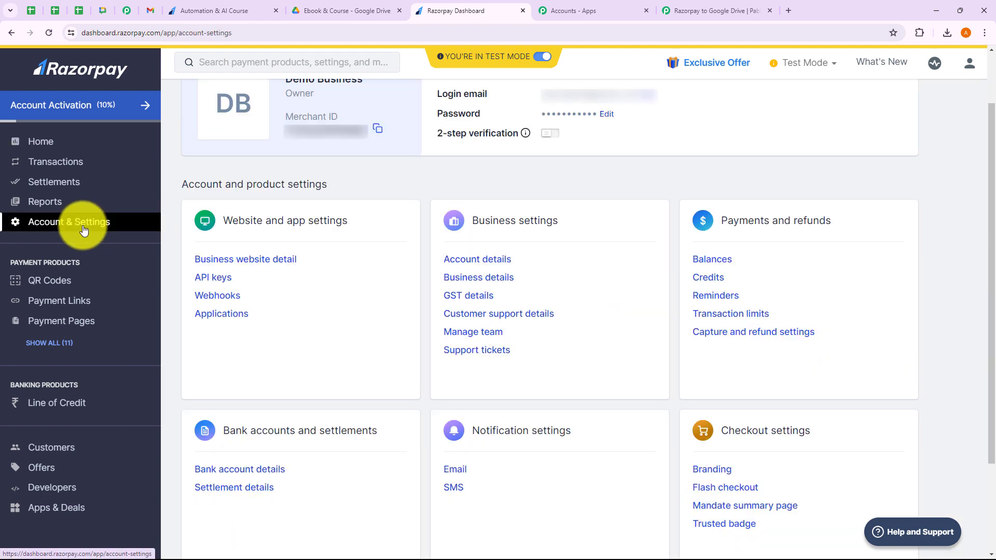
left_click(225, 295)
scroll(227, 300, "down", 1)
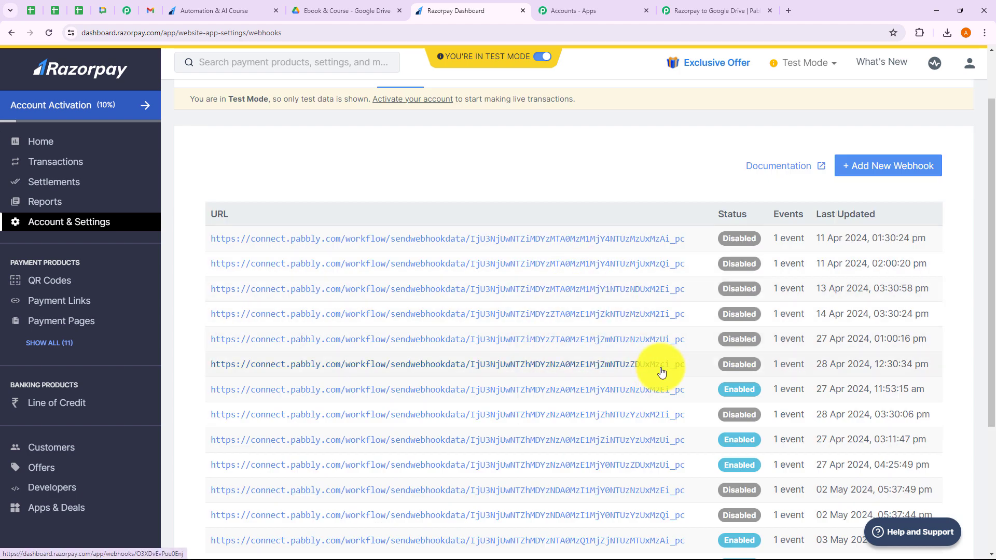
left_click(895, 170)
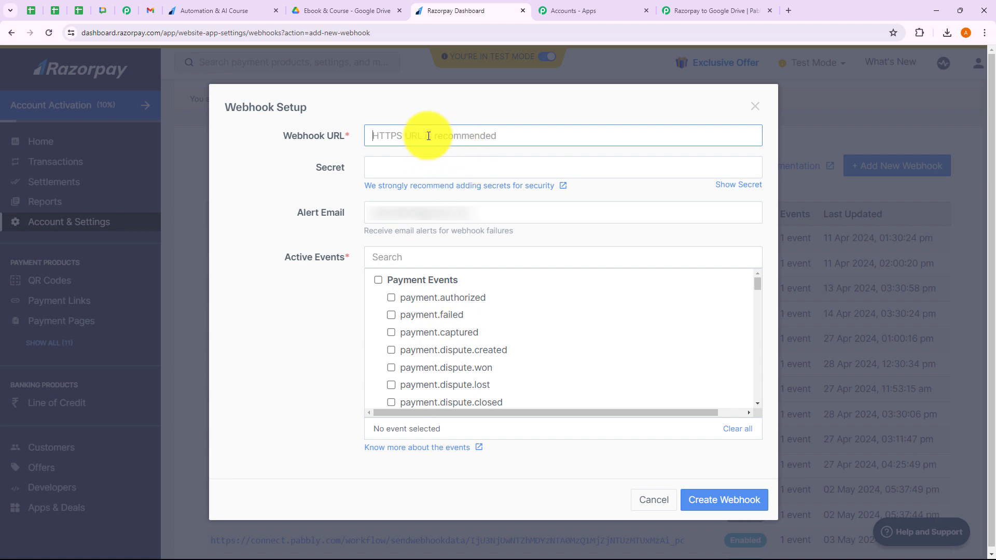
Create a webhook with the pasted Pabbly URL, subscribed to payment.captured events.
key("ctrl+v")
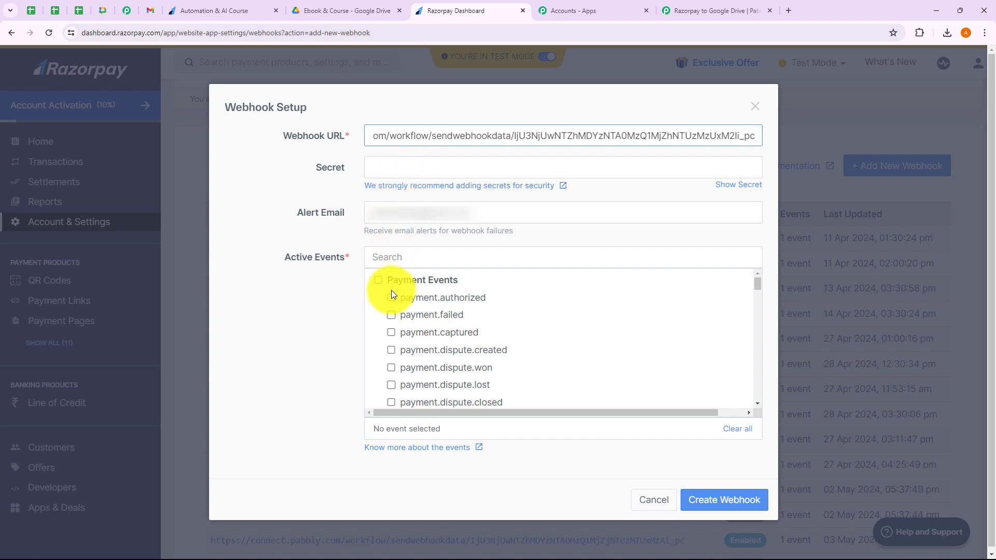
left_click(353, 302)
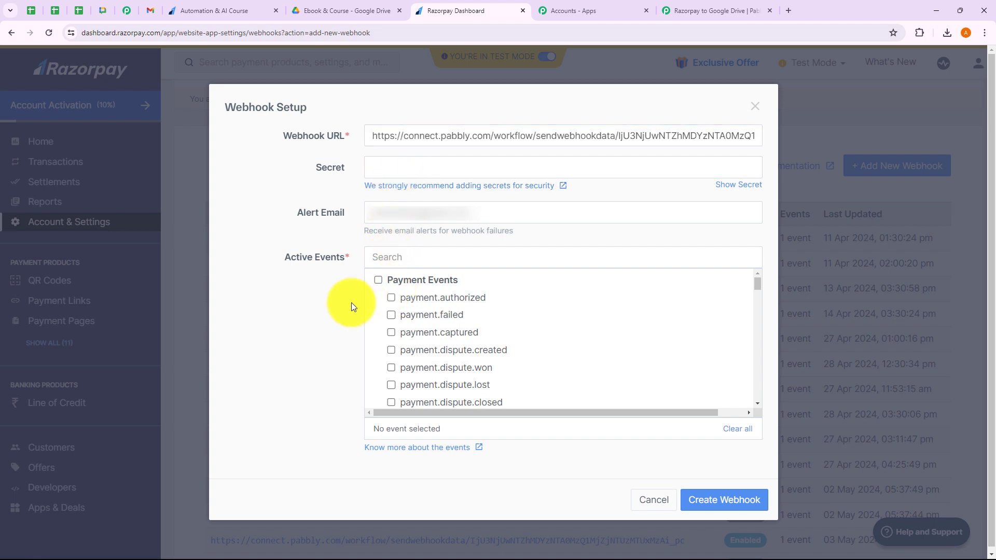
left_click(393, 334)
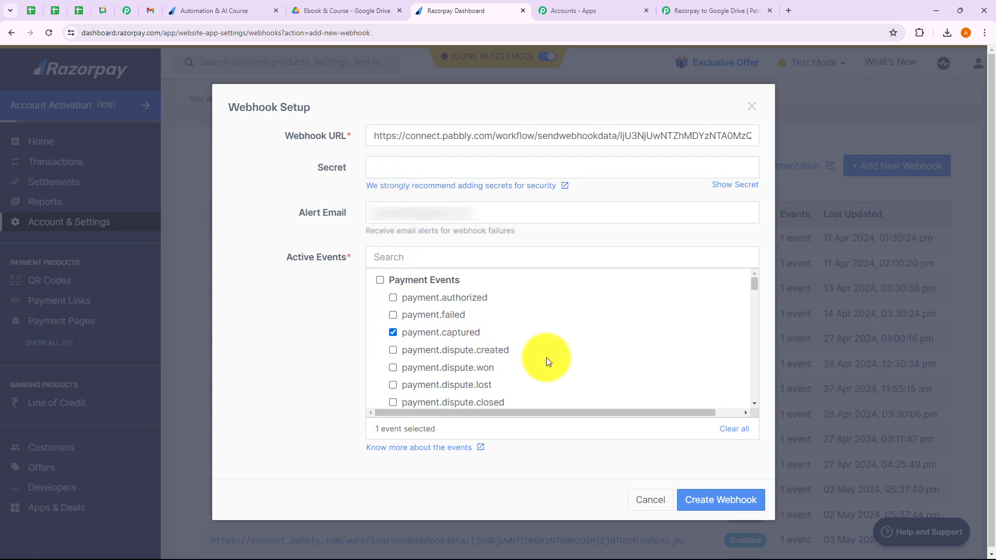
left_click(727, 505)
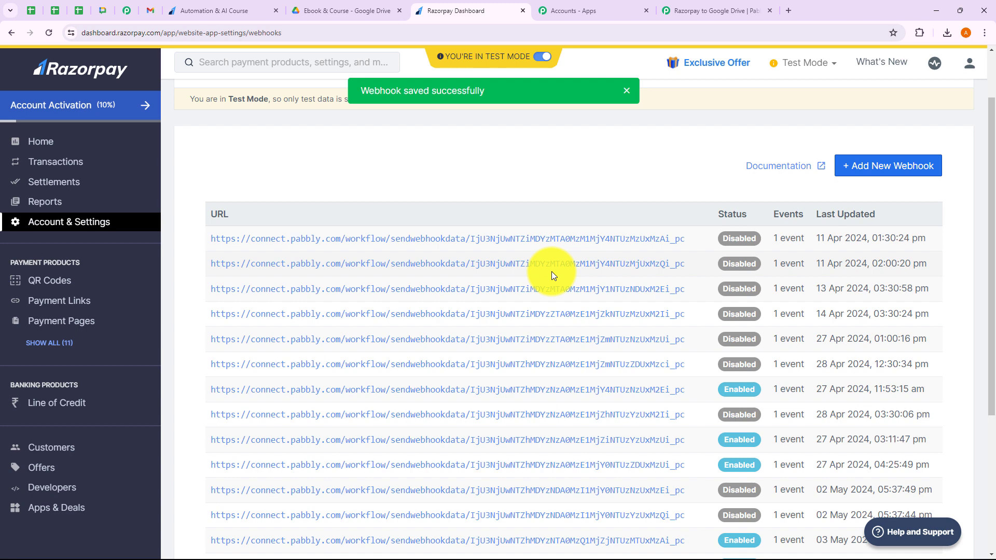
Close the Accounts - Apps tab and return to the Razorpay Dashboard.
left_click(707, 6)
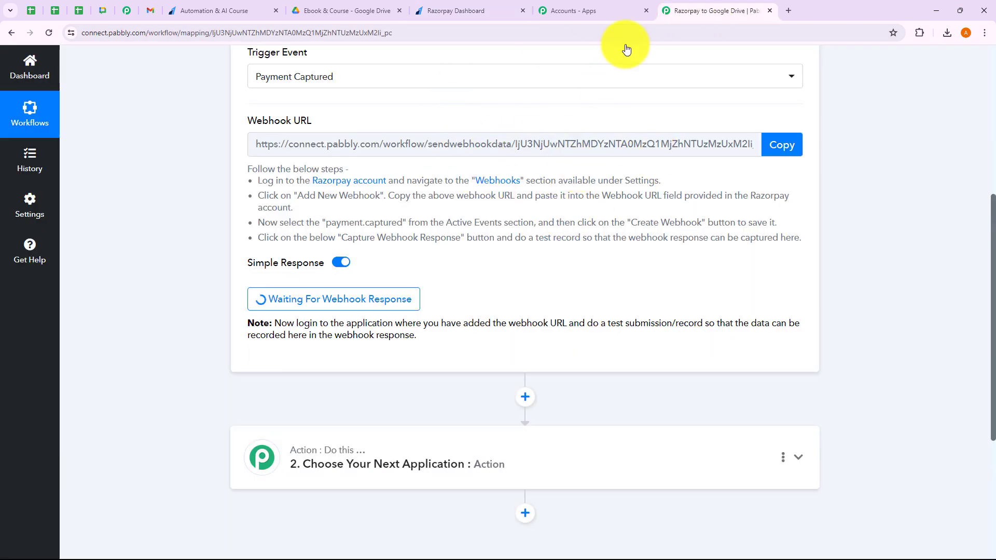
left_click(645, 11)
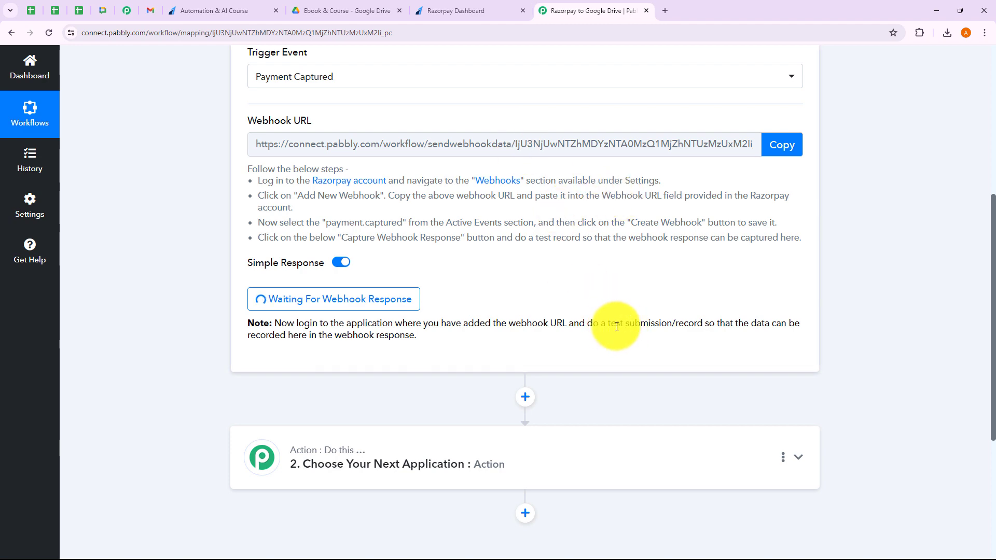
left_click_drag(607, 326, 680, 325)
left_click(667, 350)
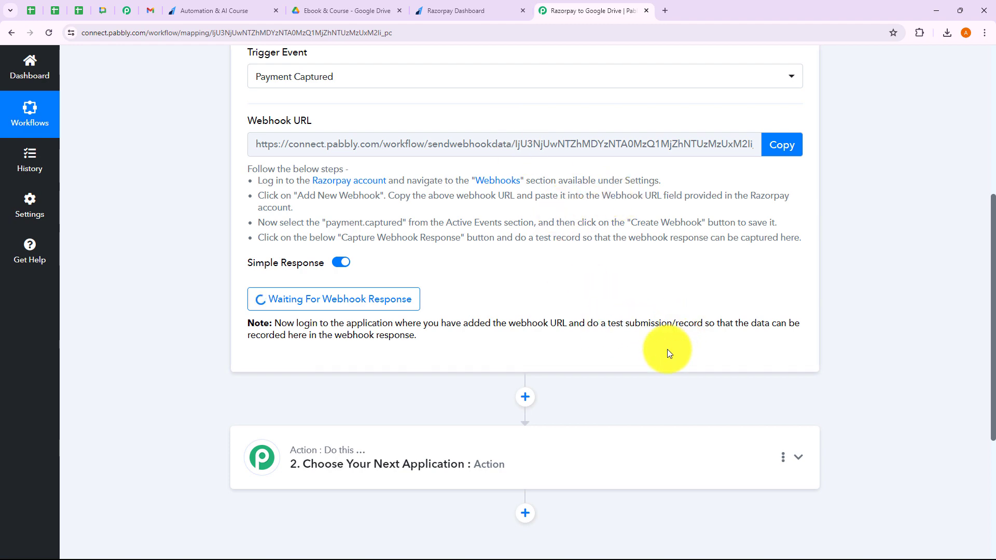
left_click(464, 10)
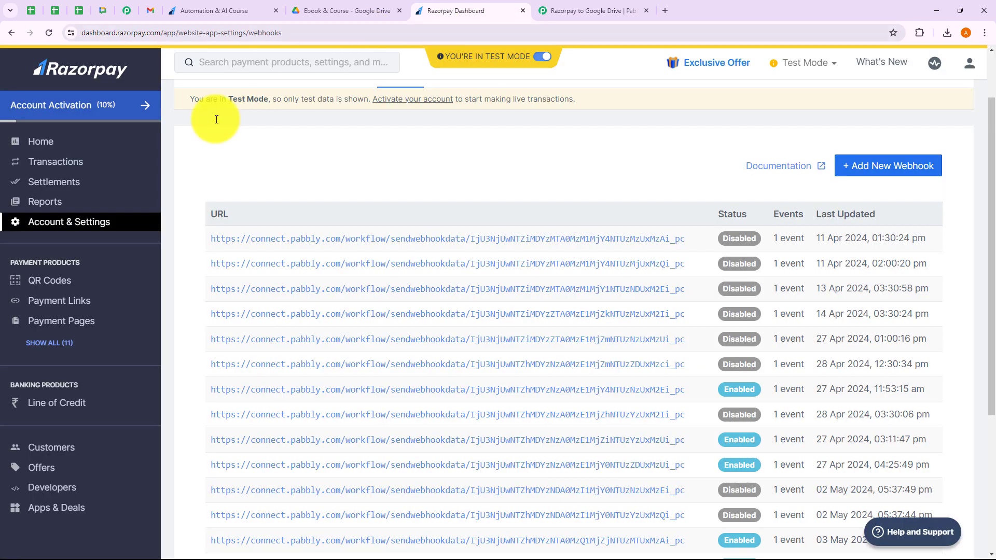
Open Payment Pages under Payment Products in the Razorpay sidebar.
left_click(80, 323)
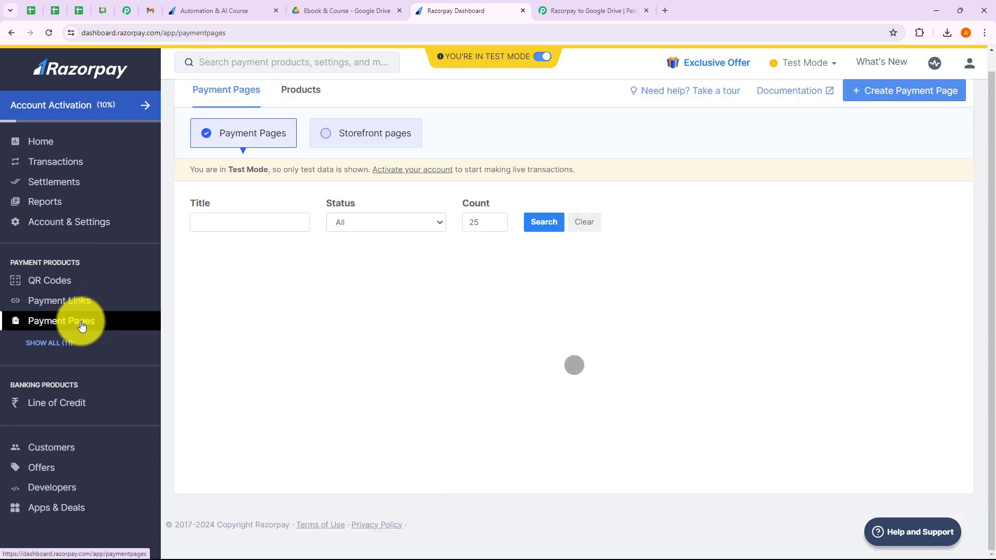
scroll(307, 420, "down", 1)
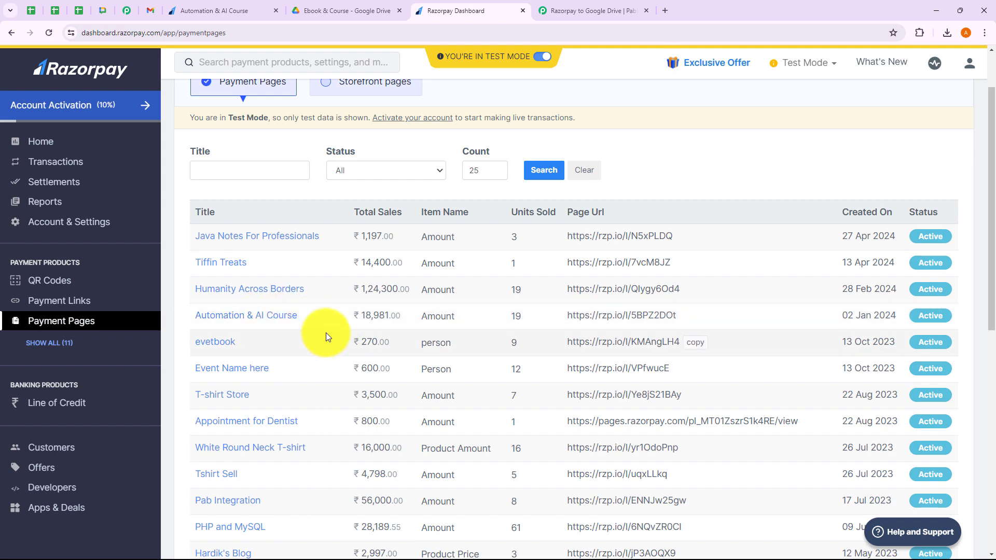
Fill in the test buyer's first name, last name, e-mail and phone on the course payment page.
left_click(248, 10)
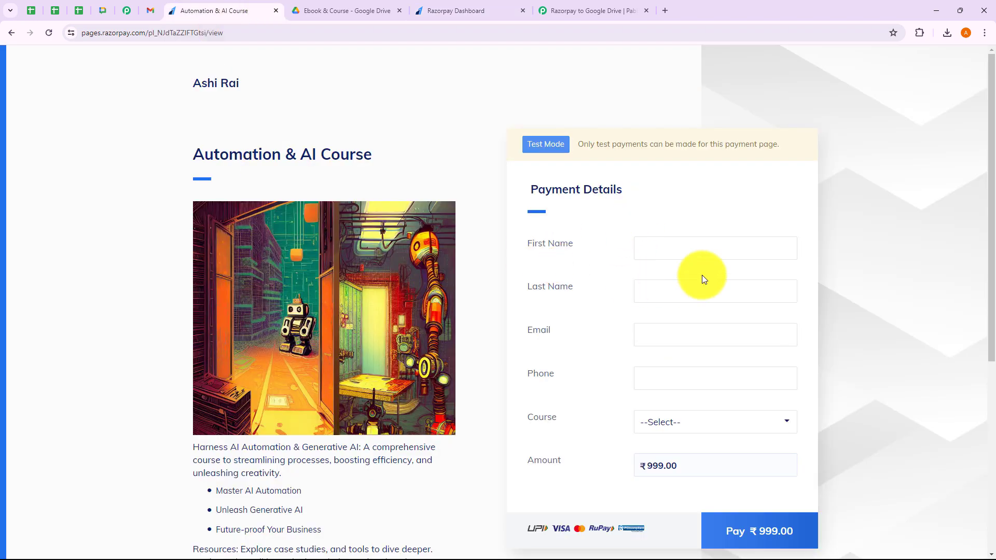
scroll(643, 260, "down", 1)
left_click(677, 199)
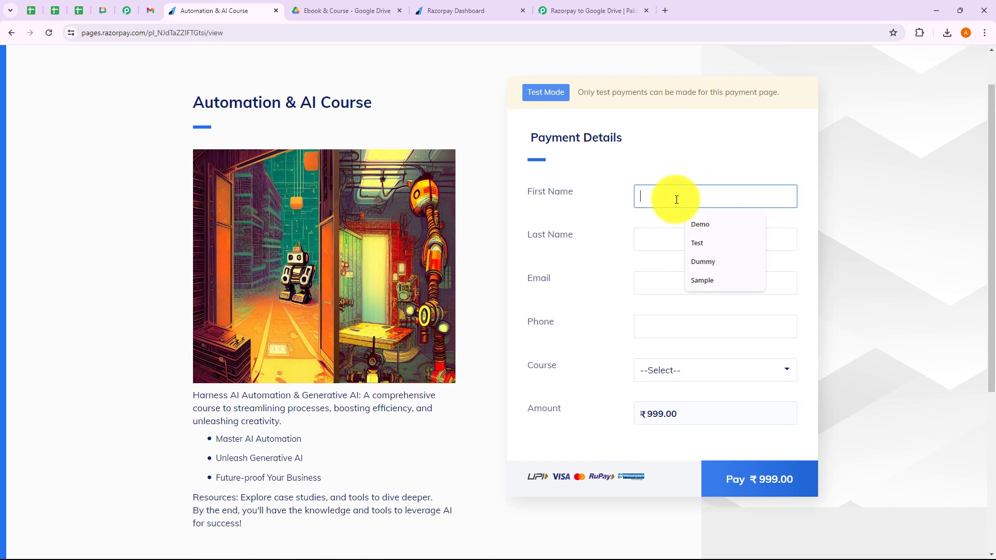
left_click(712, 244)
left_click(667, 236)
left_click(704, 274)
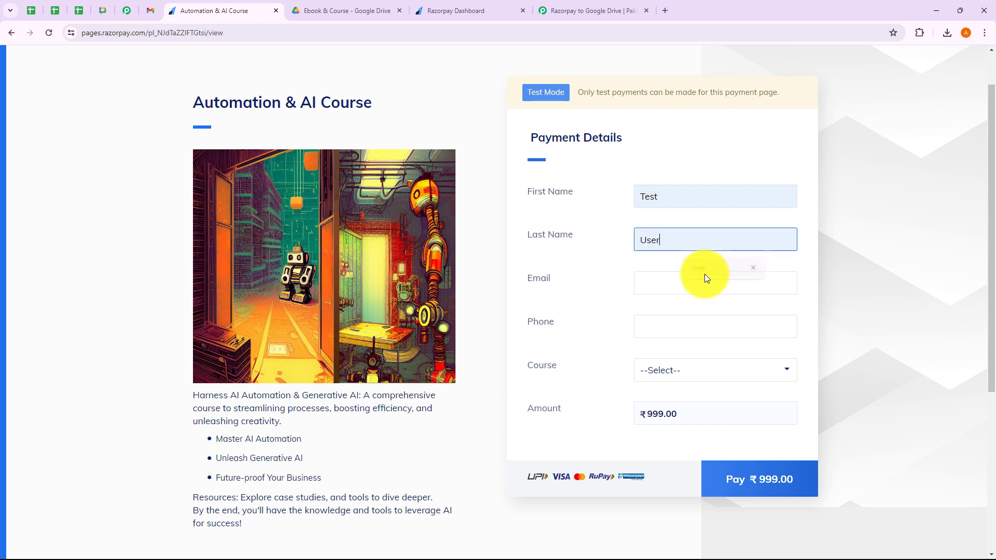
left_click(670, 289)
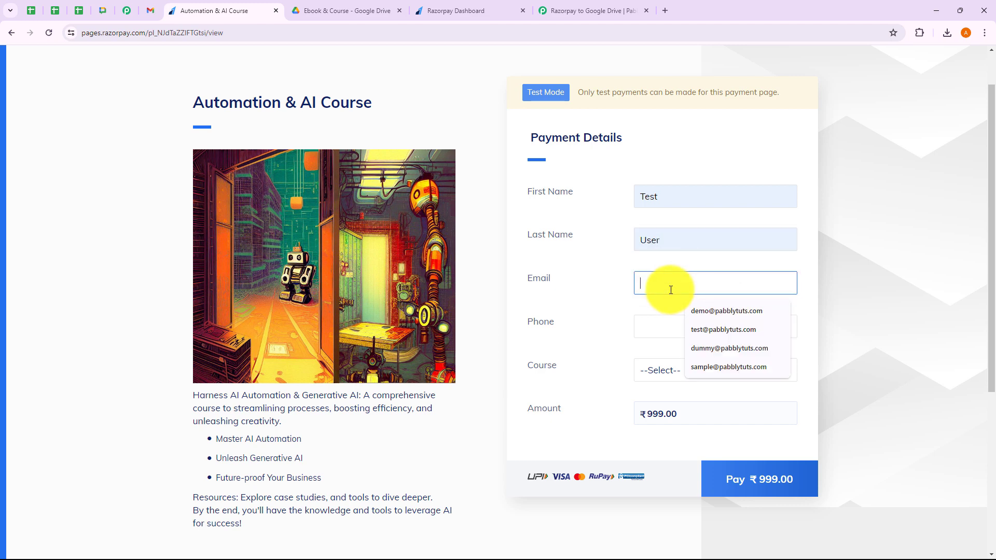
left_click(708, 335)
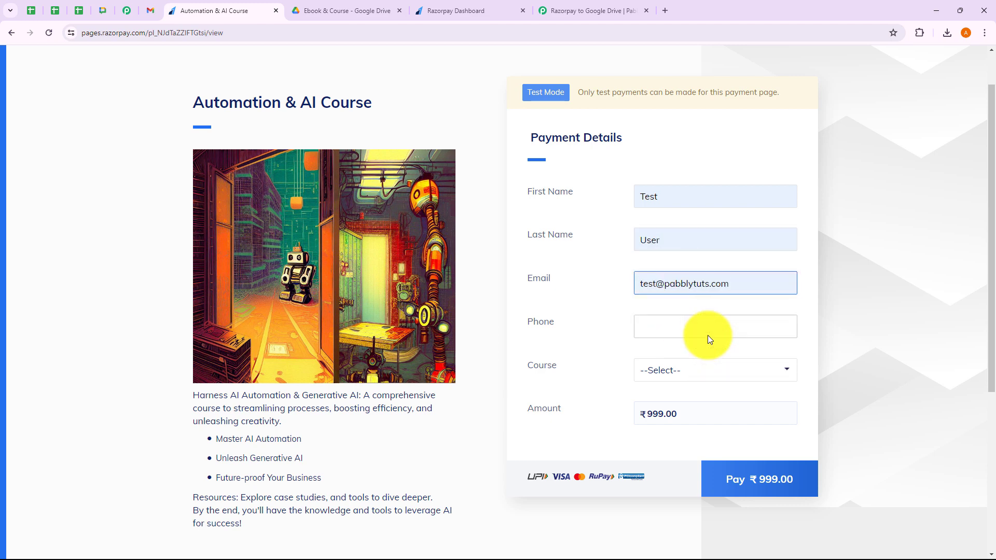
left_click(707, 336)
left_click(702, 349)
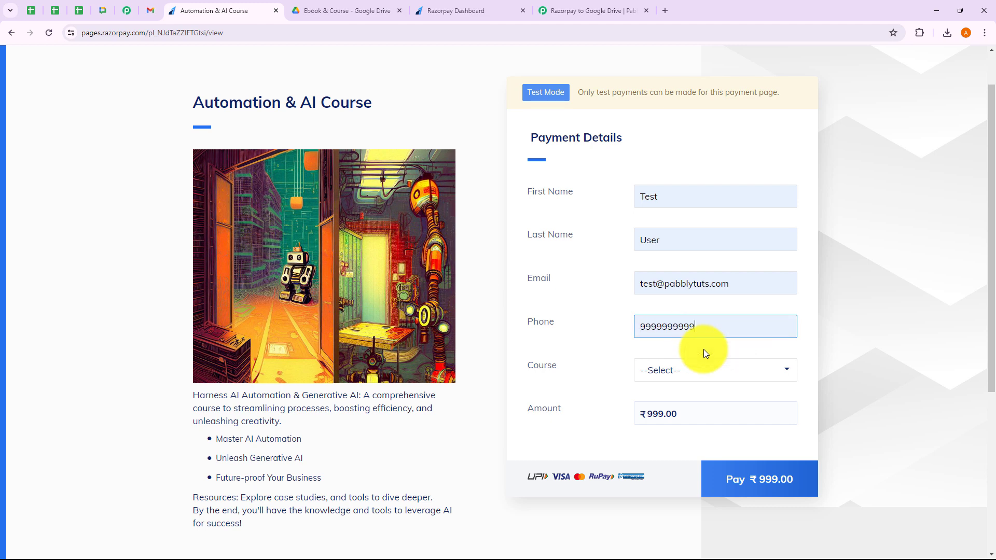
Select the Automation & AI Course and start the ₹999.00 checkout.
left_click(676, 380)
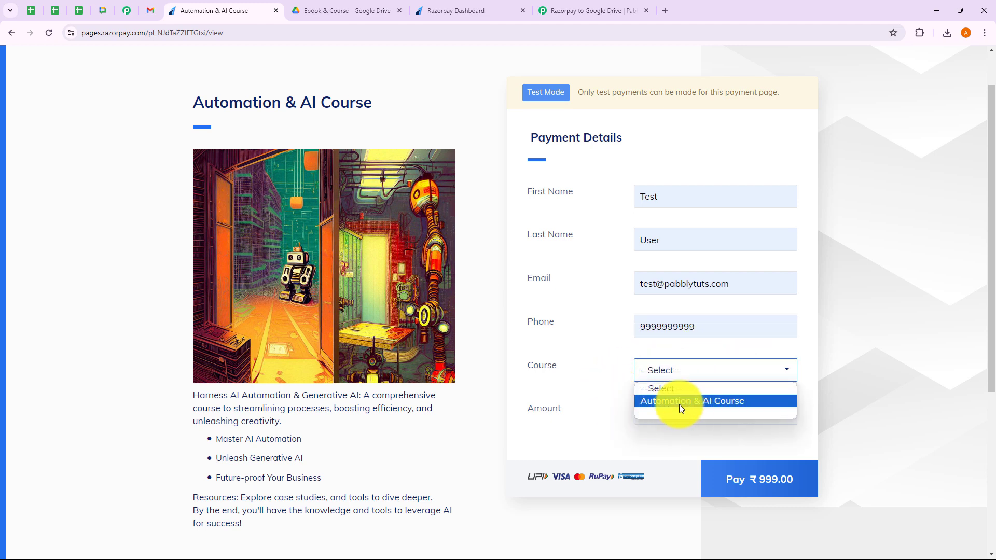
left_click(681, 401)
left_click(750, 465)
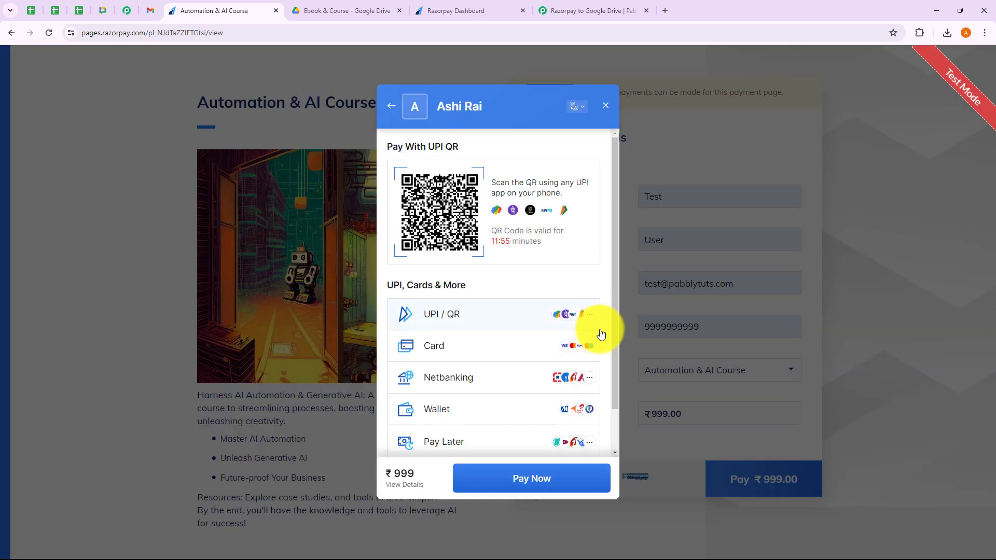
Pay by the saved test card, with cardholder name Test User and CVV 123.
left_click(468, 348)
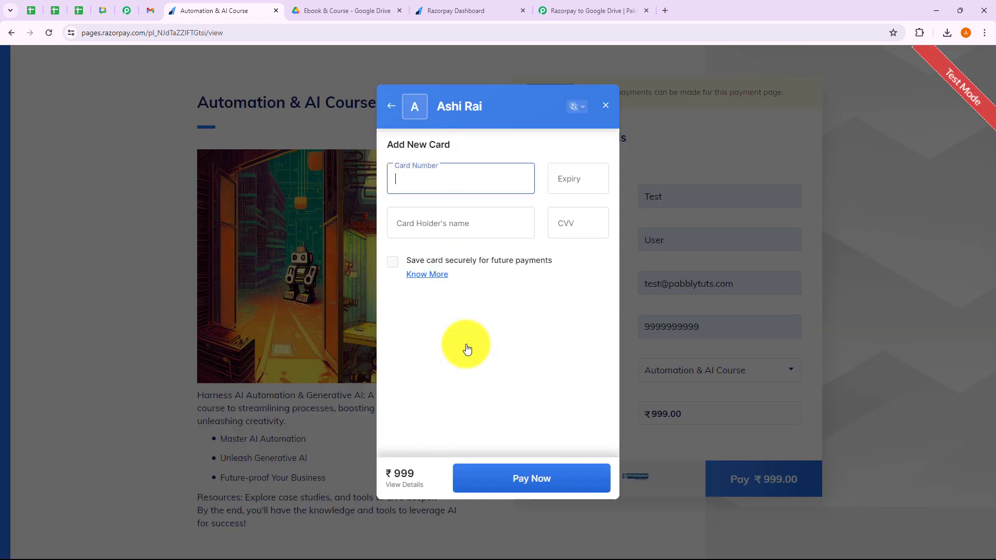
left_click(573, 182)
left_click(583, 212)
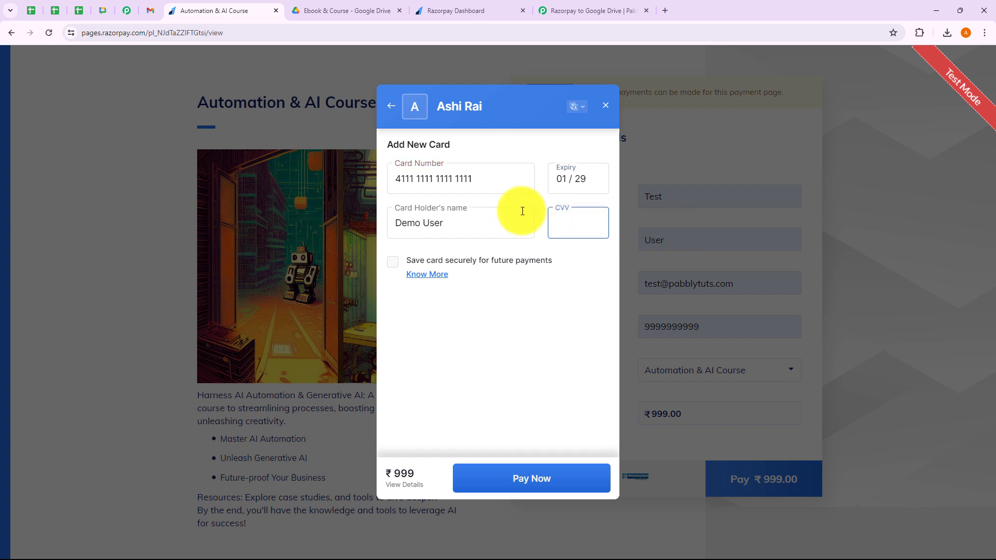
double_click(413, 222)
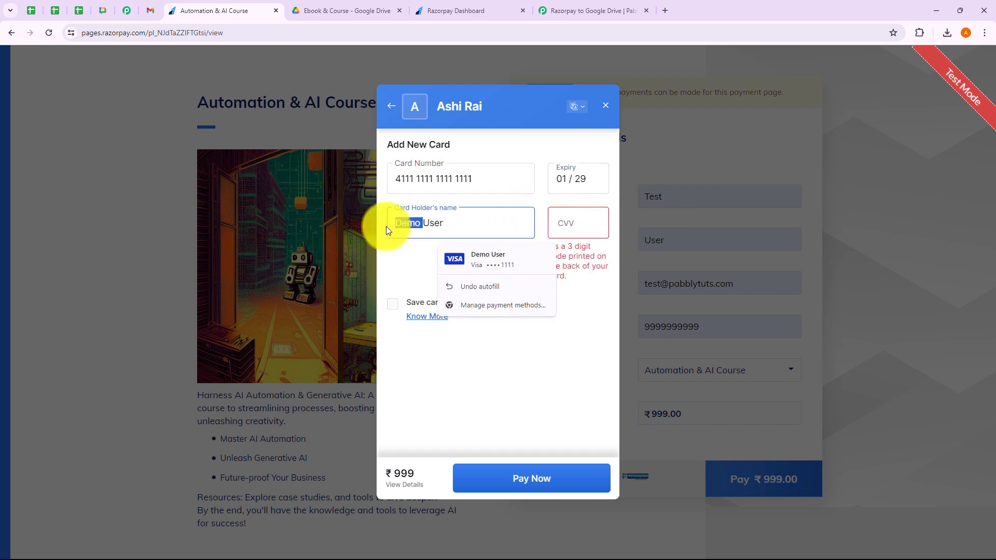
key("BackSpace")
type("Test")
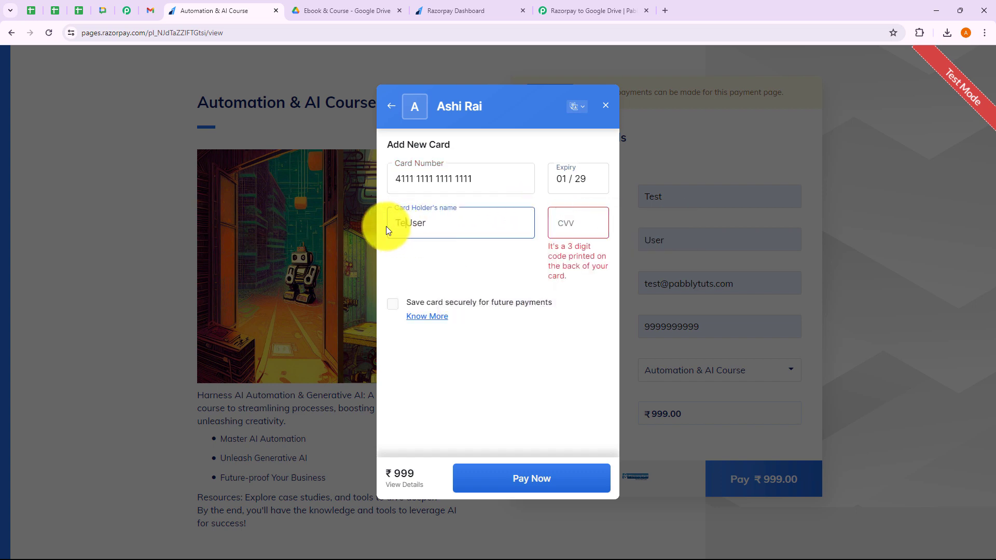
left_click(558, 223)
type("123")
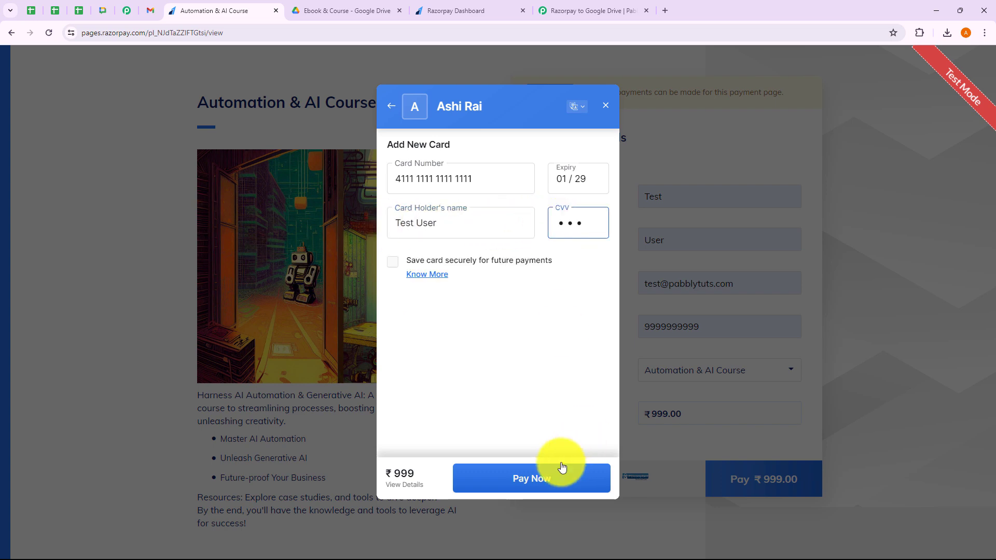
Pay without saving the card, submit OTP 1111, and return to the Pabbly workflow.
left_click(552, 470)
left_click(487, 481)
type("1111")
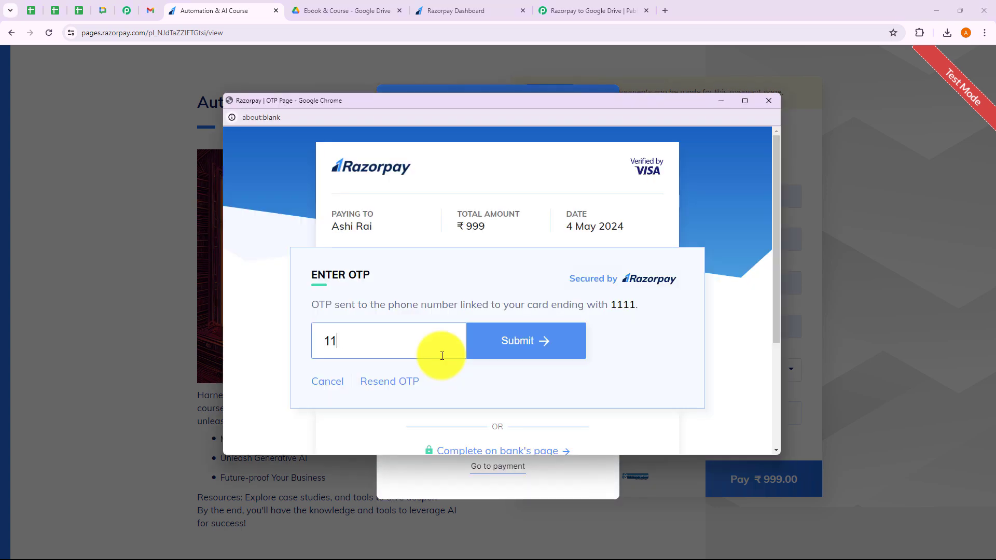
left_click(506, 344)
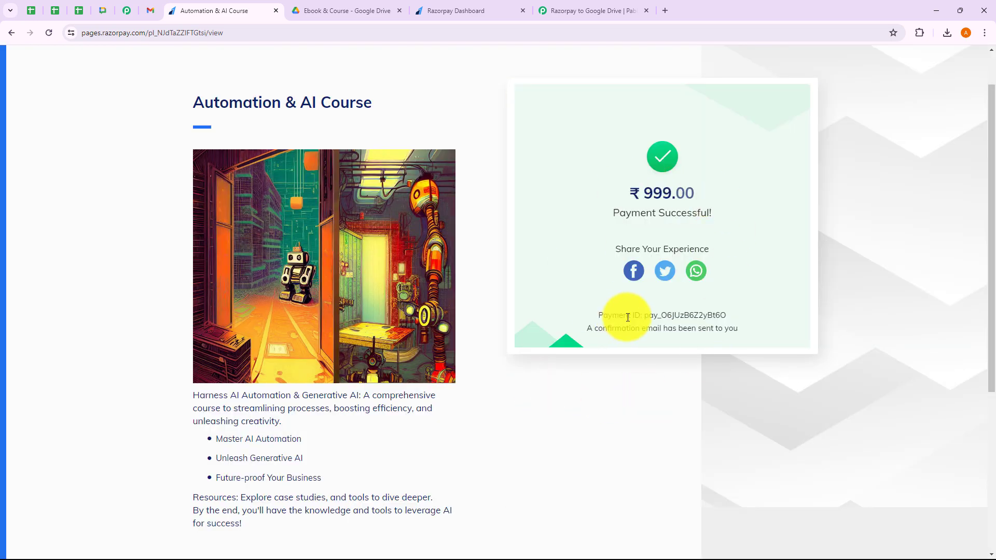
left_click(600, 13)
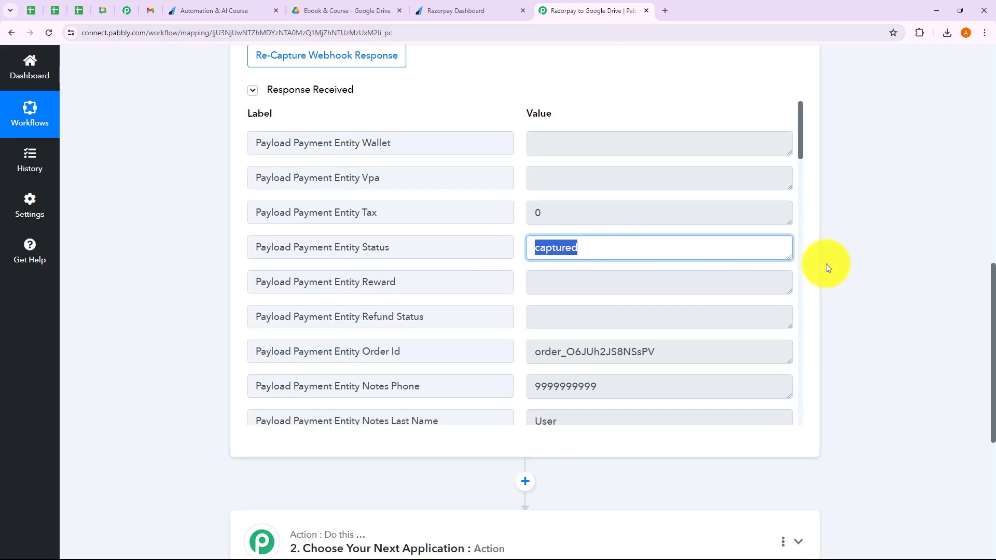
Check the received webhook data: captured status, phone number, name Test User and e-mail.
left_click(825, 263)
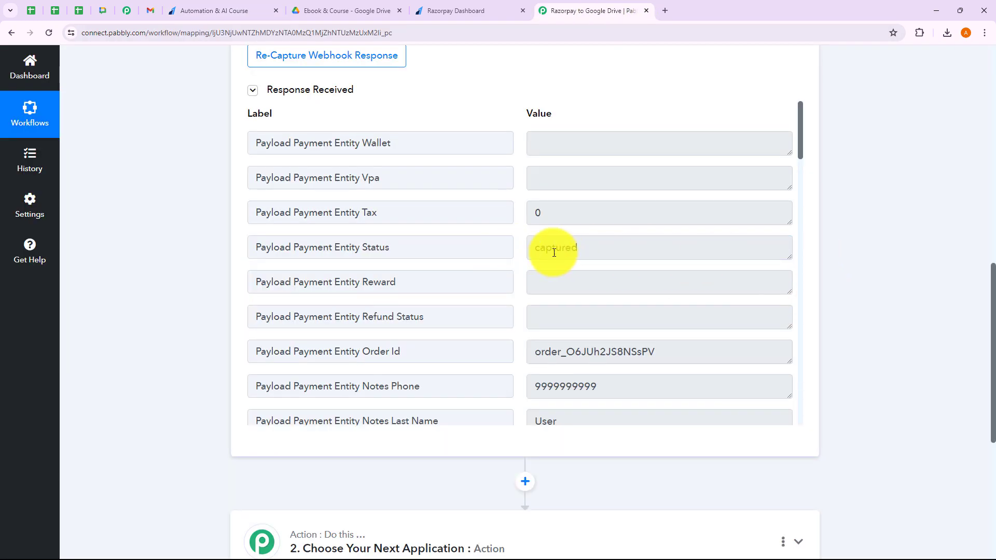
double_click(534, 248)
left_click(617, 383)
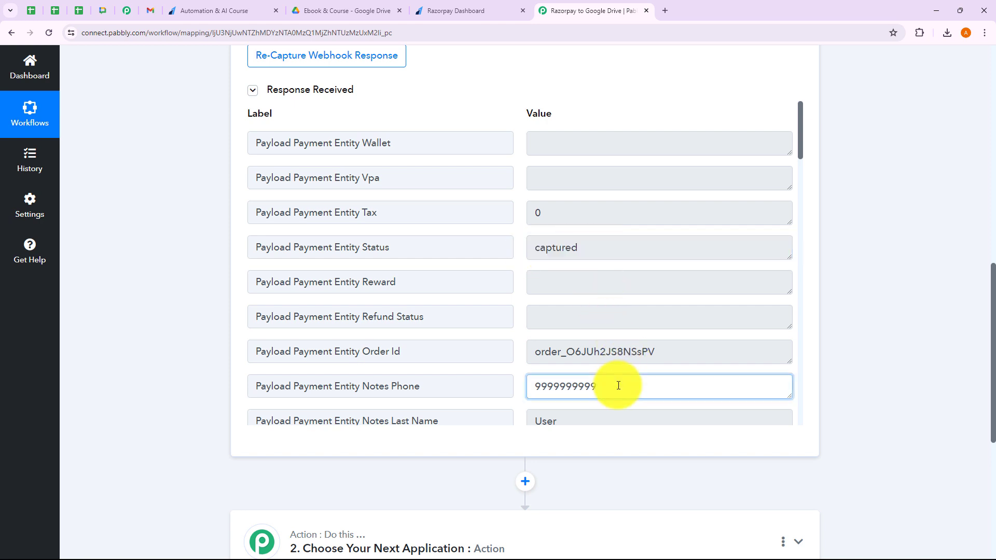
left_click_drag(609, 385, 520, 391)
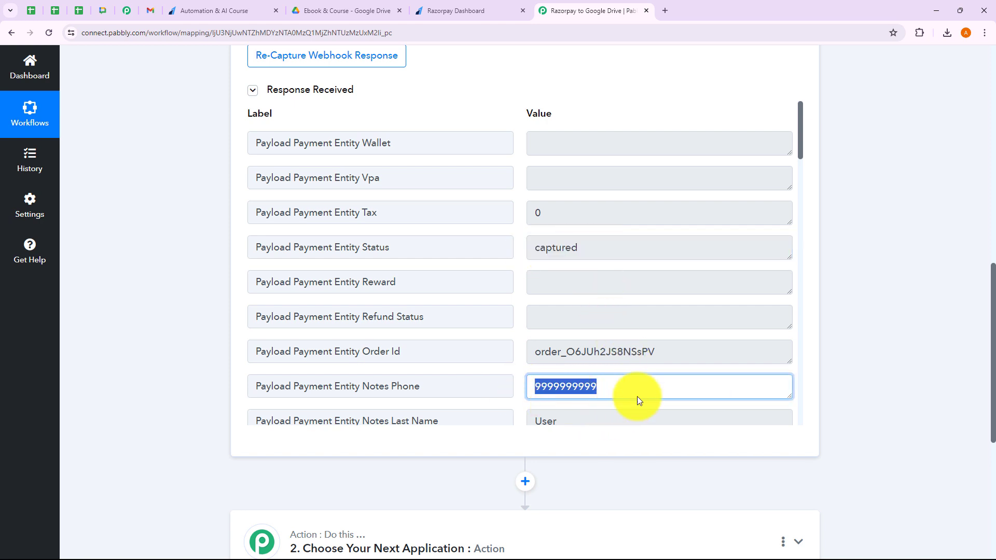
scroll(638, 383, "down", 3)
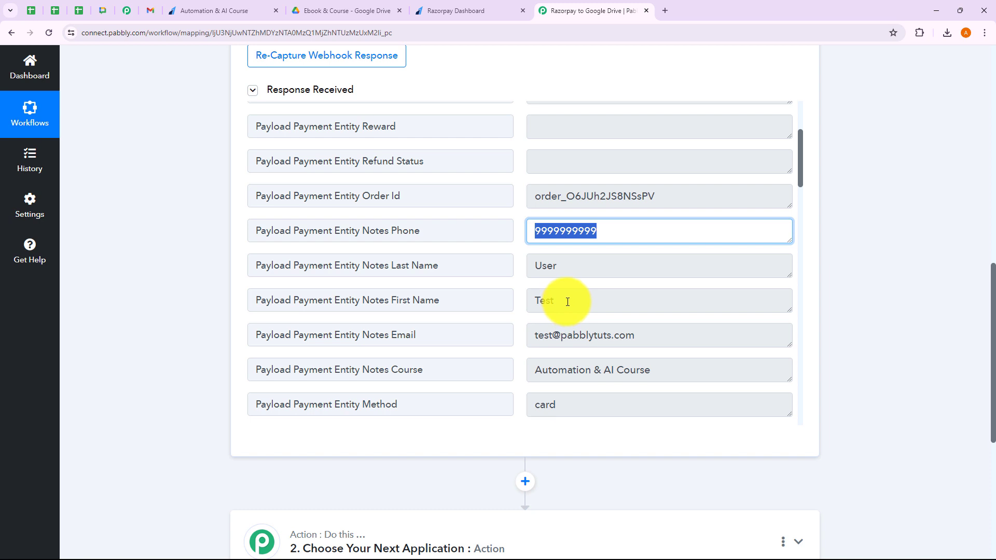
left_click_drag(567, 302, 511, 300)
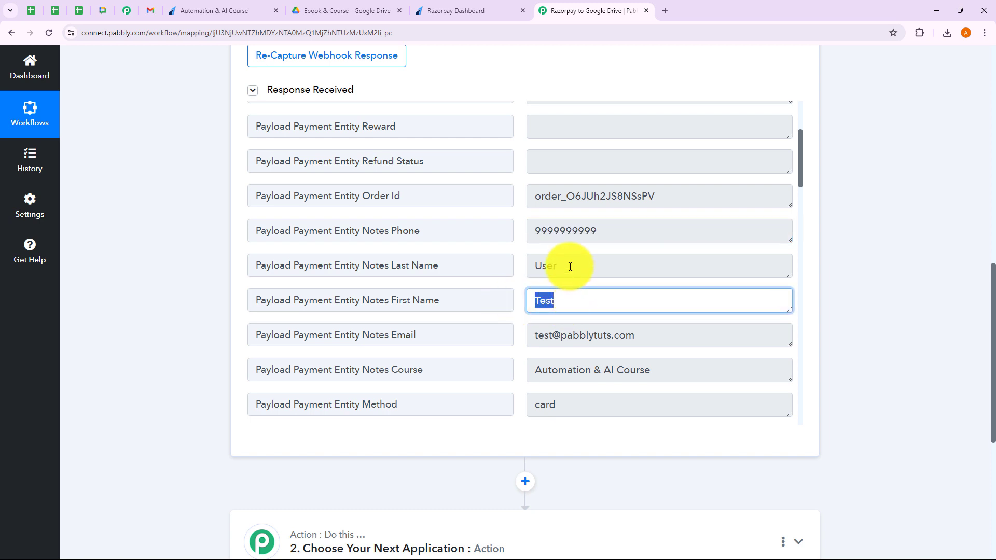
left_click_drag(569, 265, 526, 267)
left_click_drag(660, 334, 535, 335)
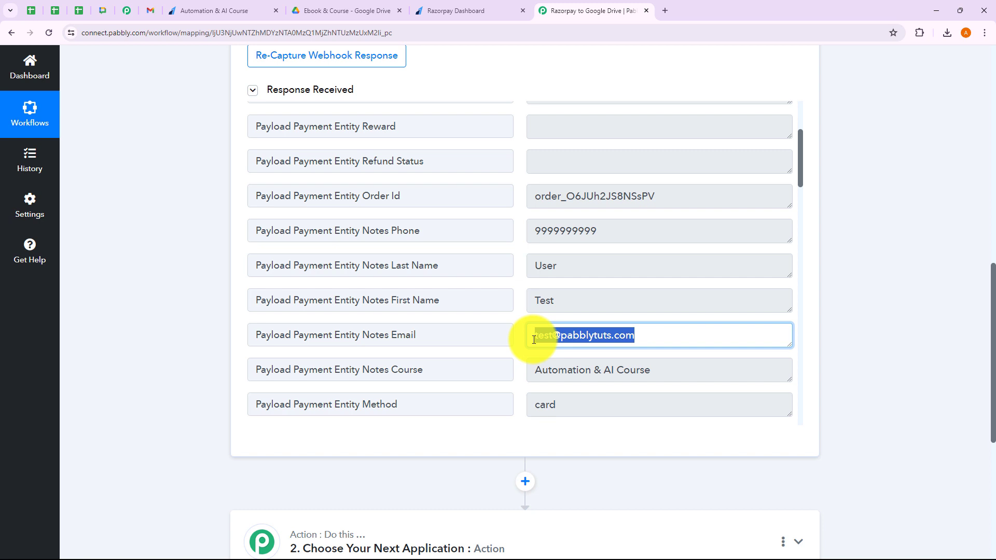
left_click(606, 422)
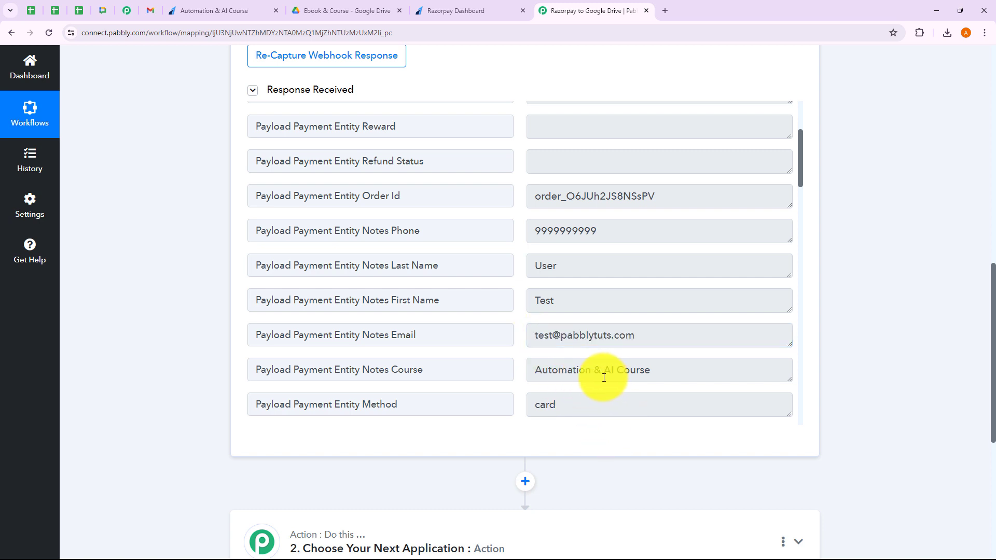
Scroll through the remaining response fields and collapse the Razorpay trigger step.
scroll(600, 373, "down", 2)
scroll(648, 363, "down", 9)
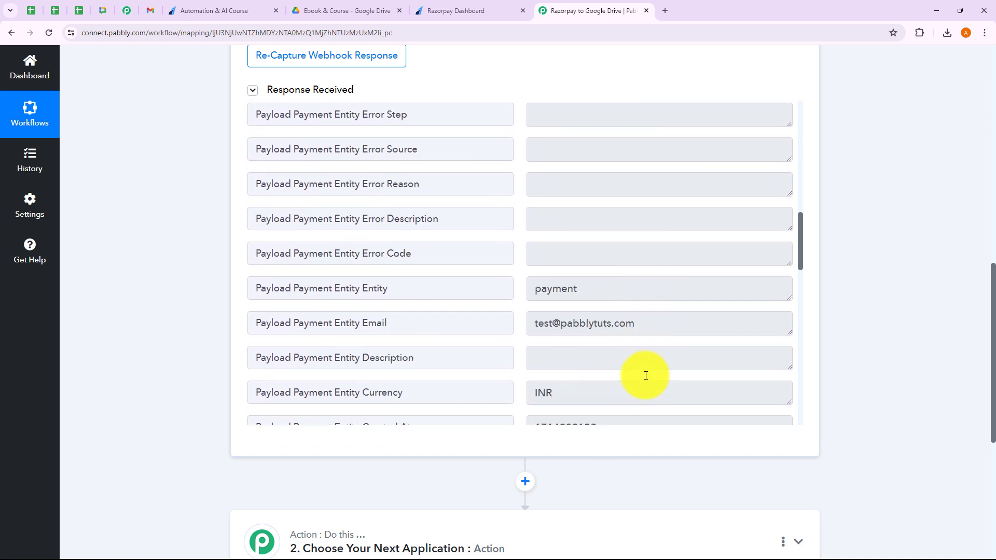
scroll(638, 362, "down", 1)
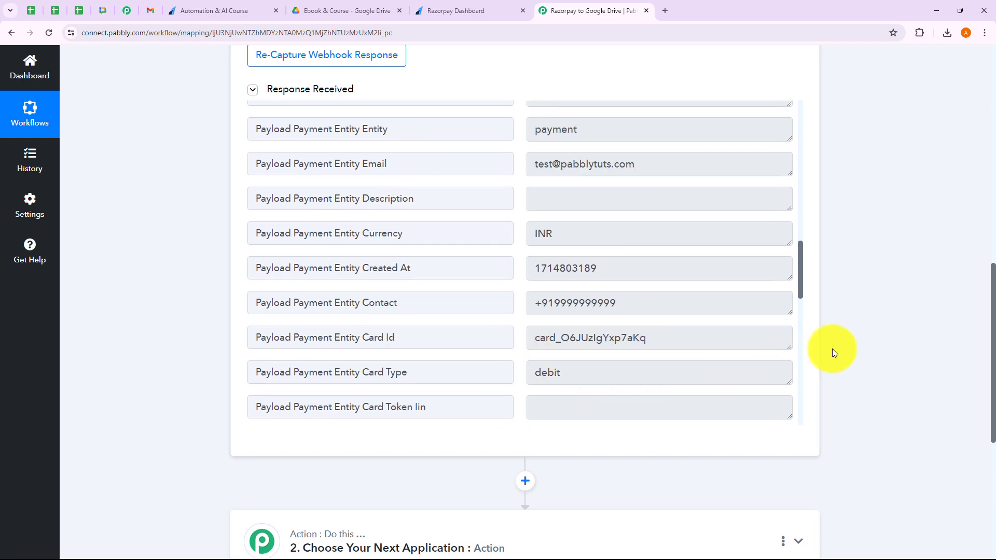
scroll(872, 377, "down", 4)
scroll(887, 316, "up", 7)
scroll(887, 317, "up", 10)
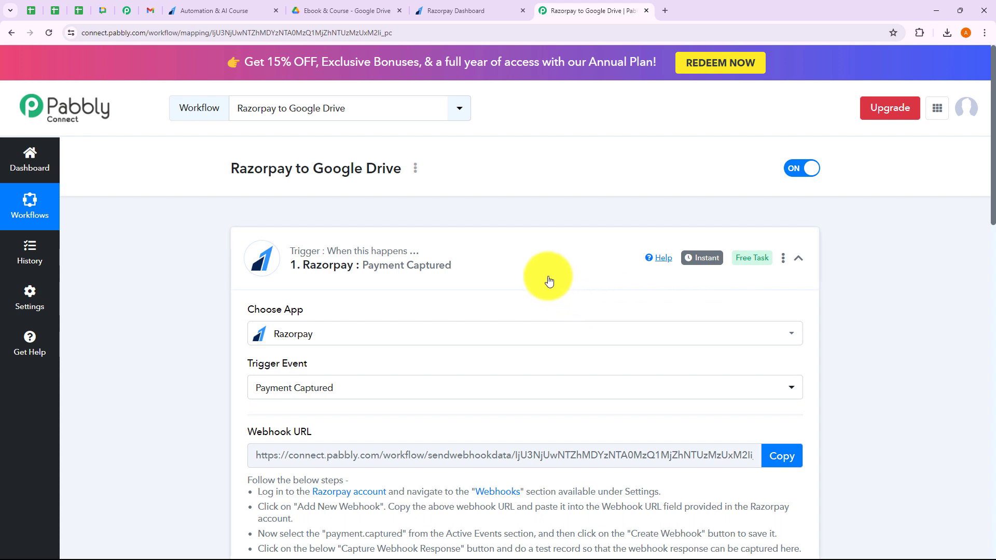
left_click(546, 278)
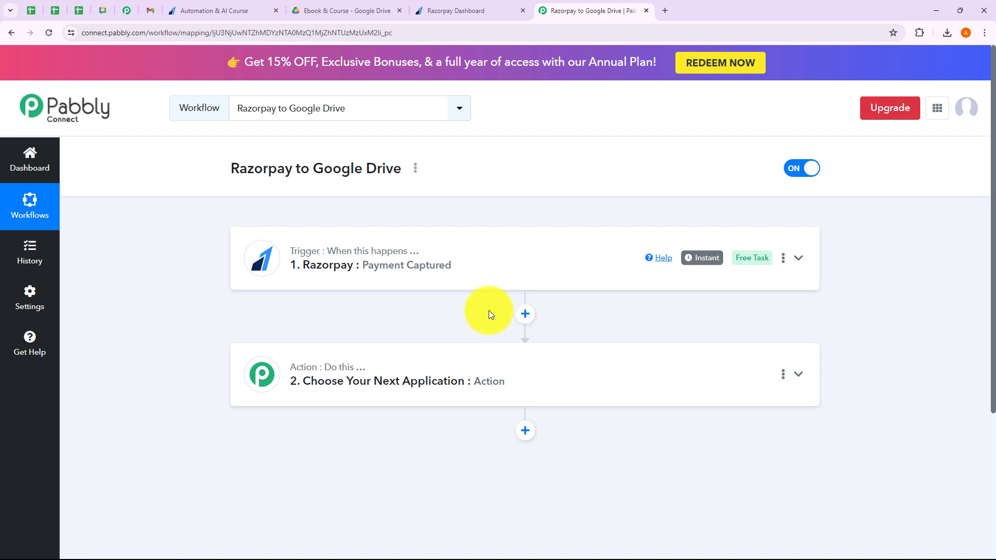
Expand the second action step to list apps like Filter, Router, Iterator and API, after glancing at Razorpay.
left_click(384, 381)
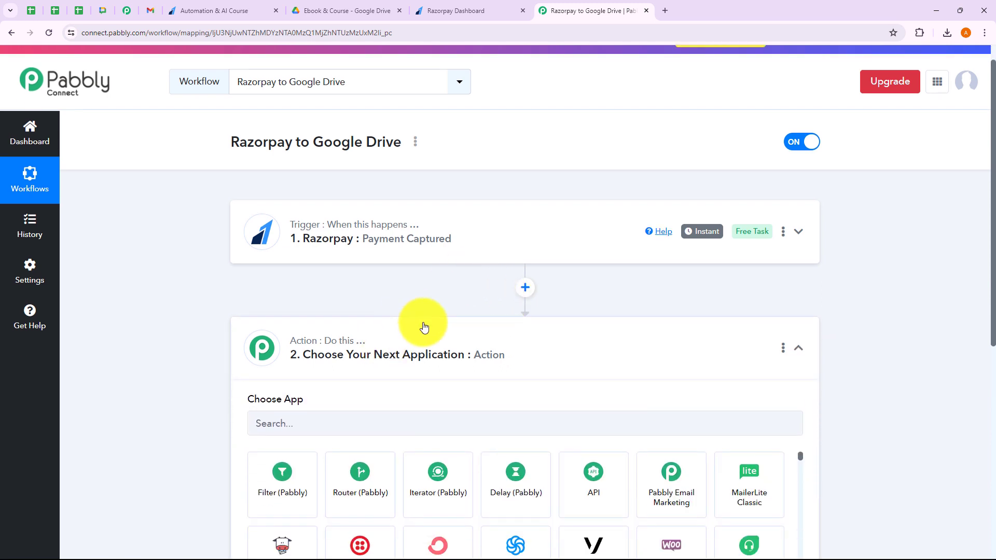
scroll(384, 306, "down", 3)
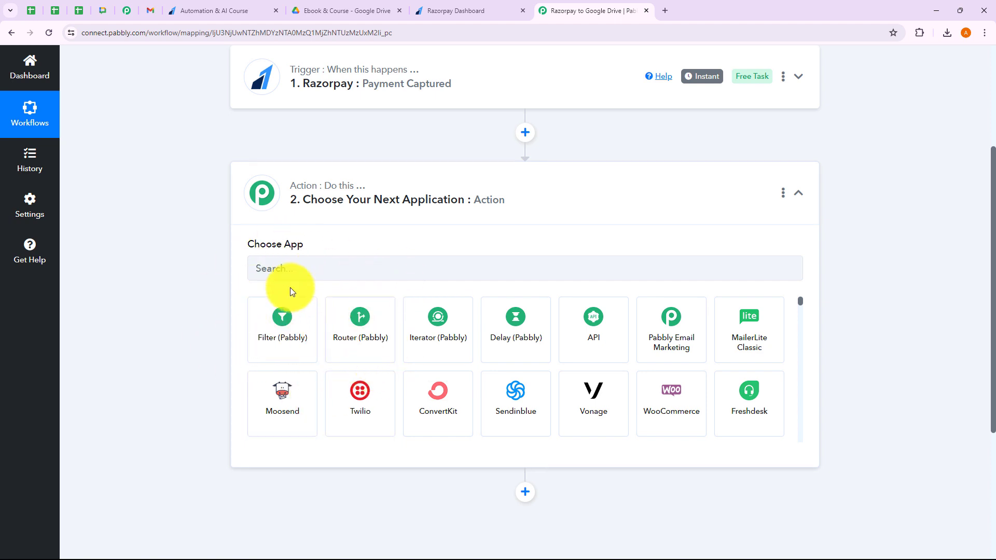
scroll(201, 272, "up", 1)
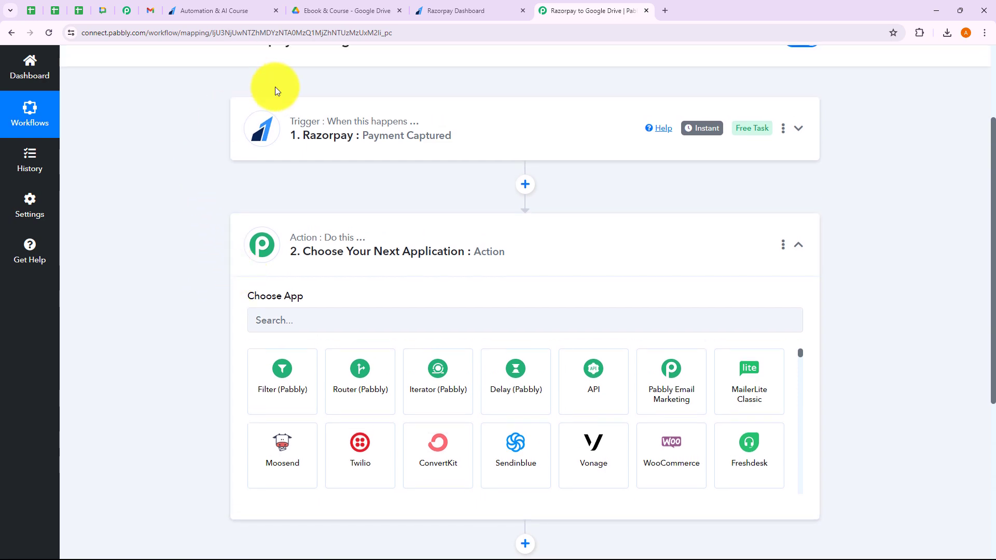
left_click(463, 9)
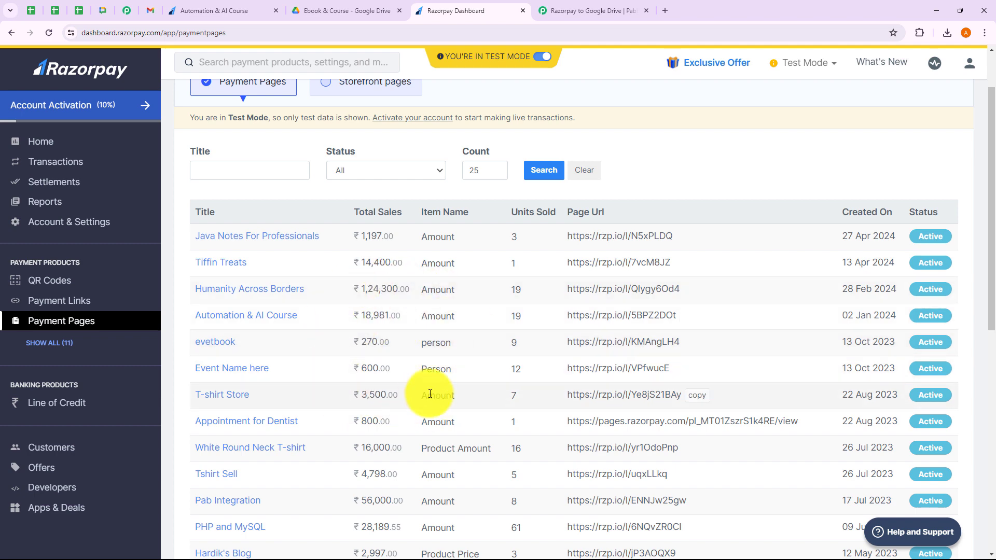
left_click(597, 9)
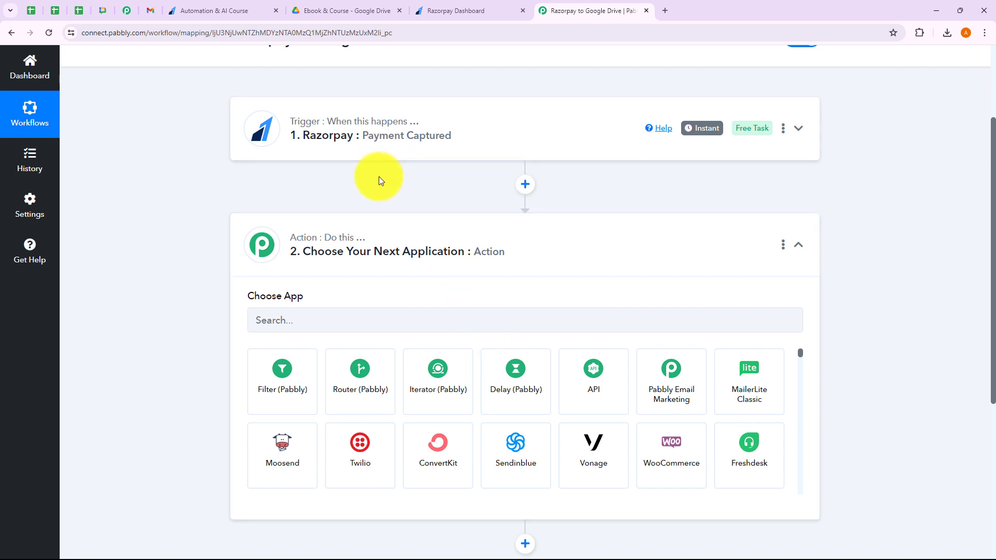
Make the action step Filter (Pabbly) with the Filter Values event.
left_click(281, 400)
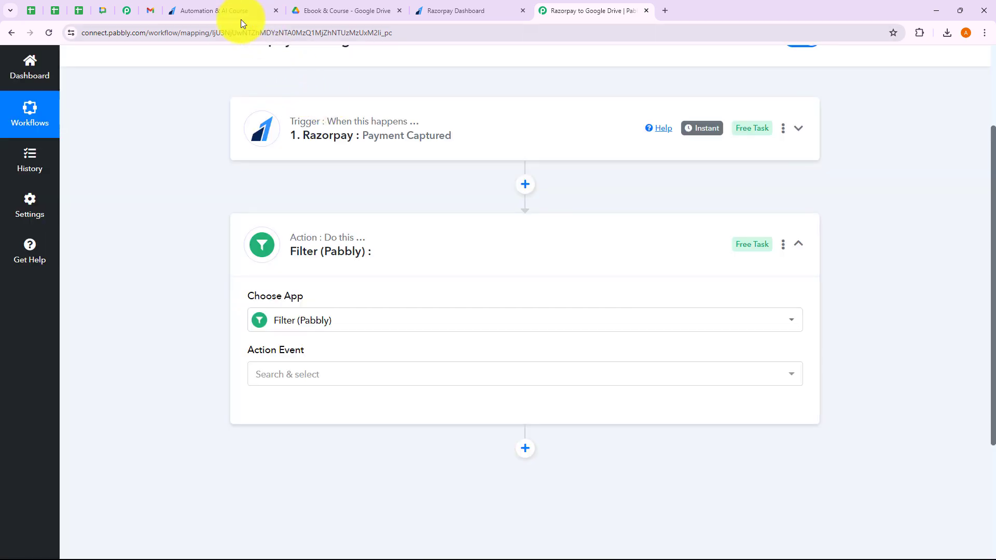
left_click(240, 16)
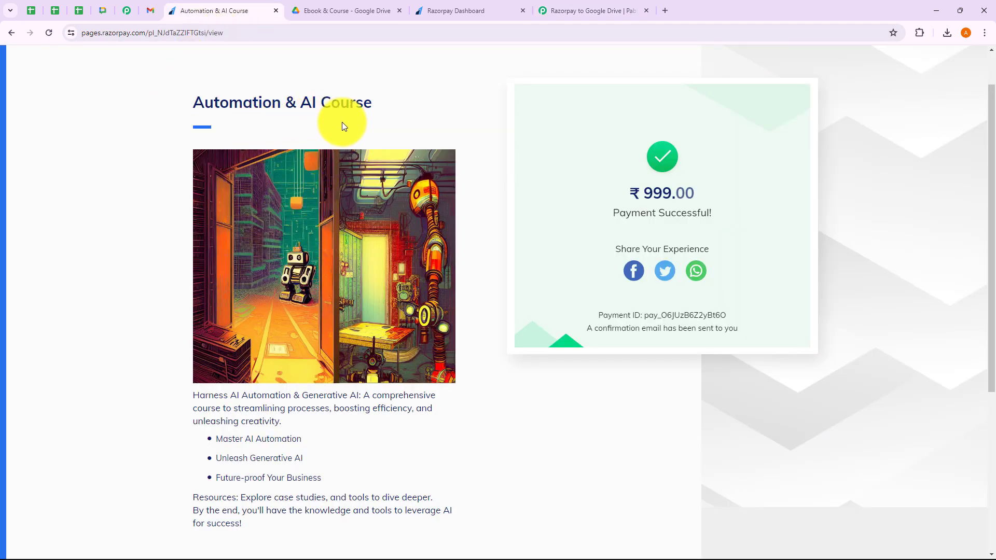
left_click(590, 10)
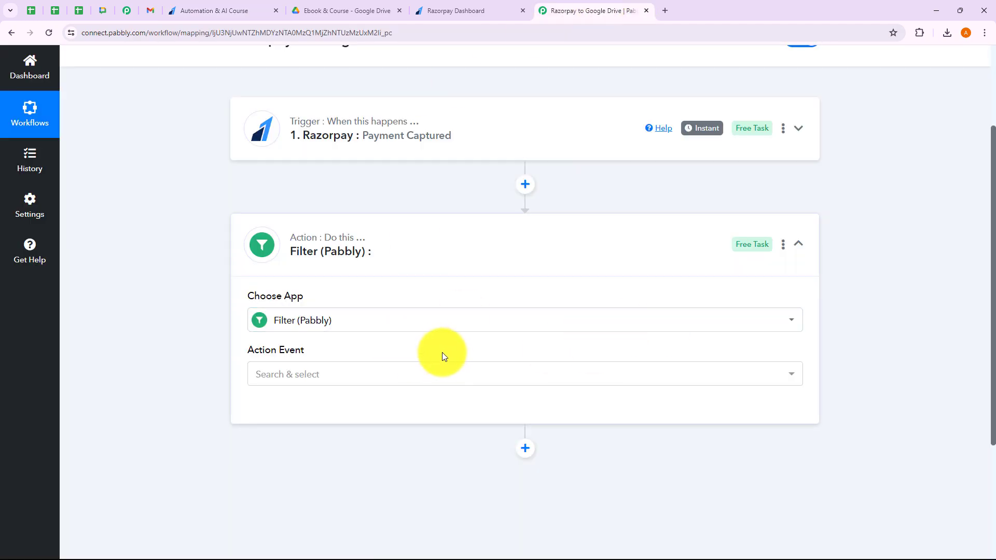
left_click(285, 375)
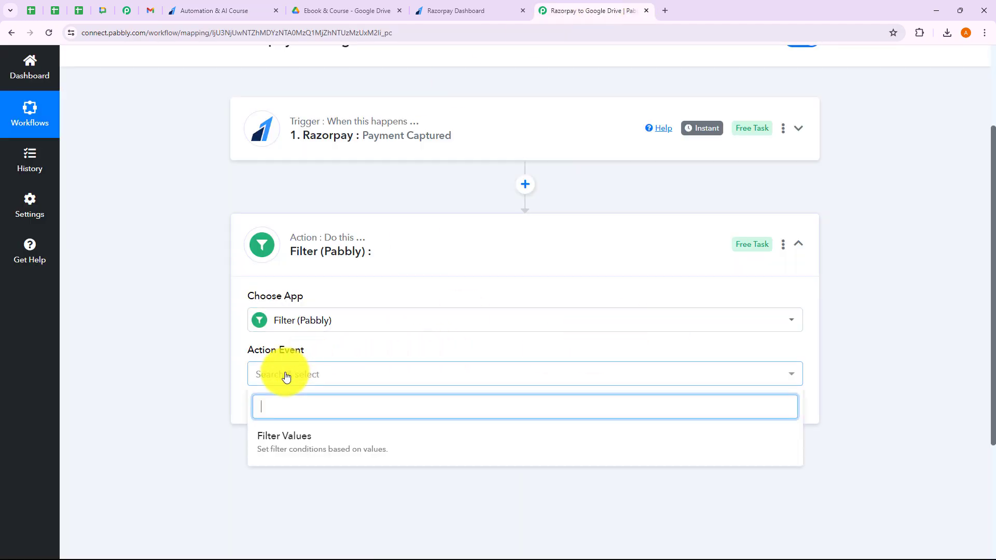
left_click(287, 439)
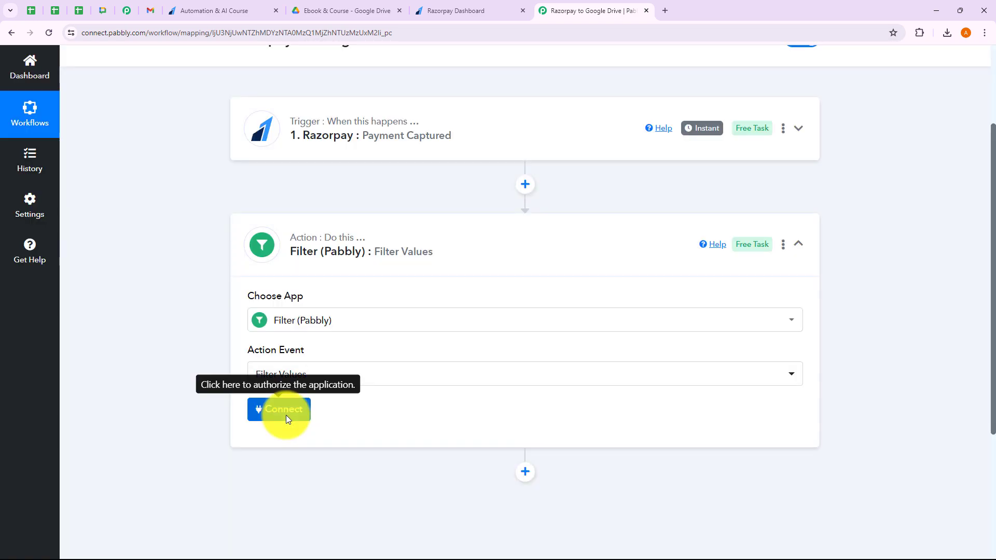
left_click(287, 417)
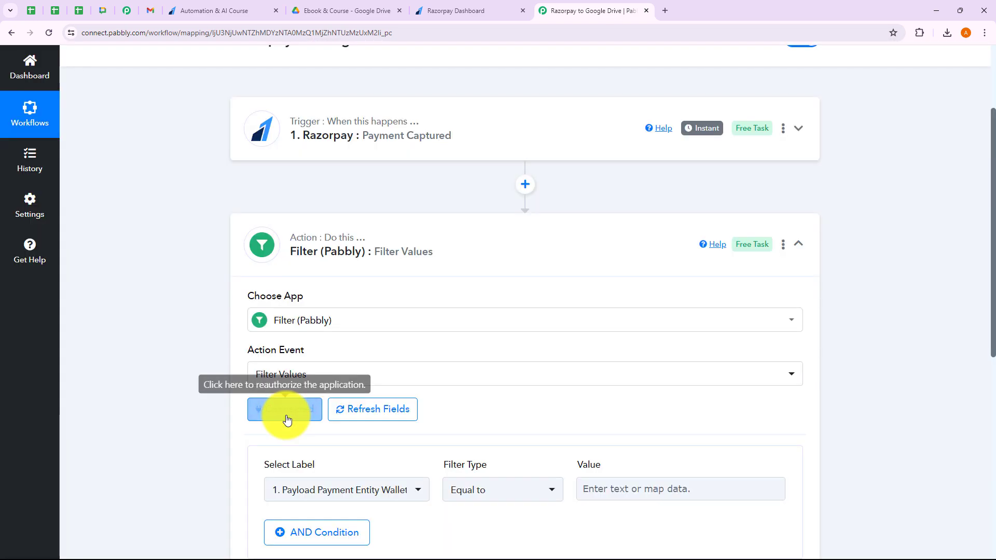
Set the filter condition to Payload Payment Entity Notes with the Equal to comparison.
scroll(287, 419, "down", 5)
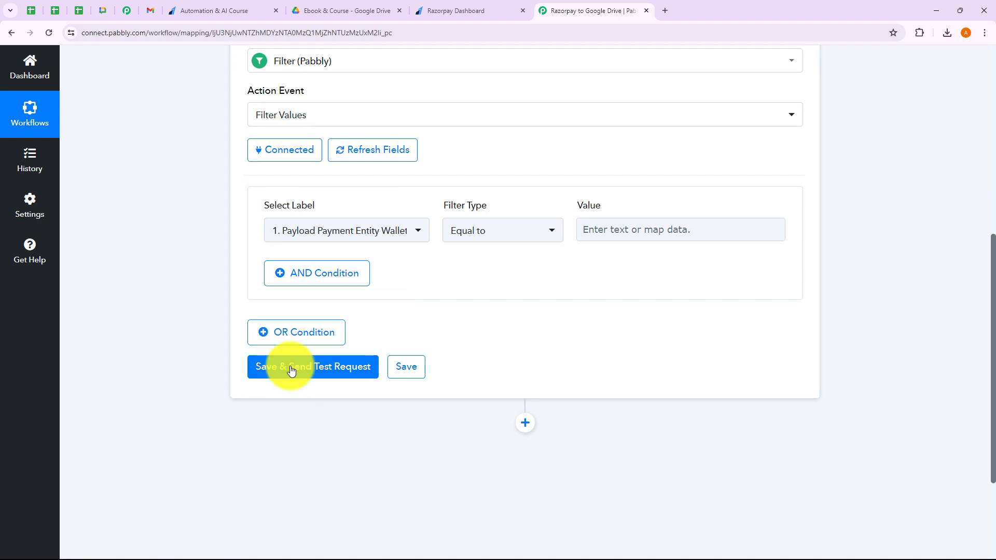
left_click(345, 230)
left_click(356, 300)
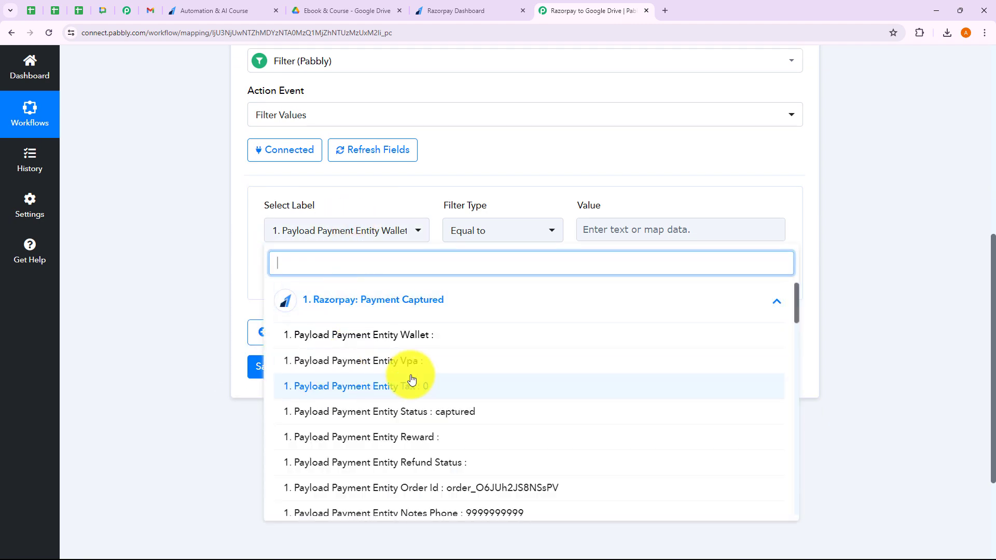
scroll(411, 379, "down", 4)
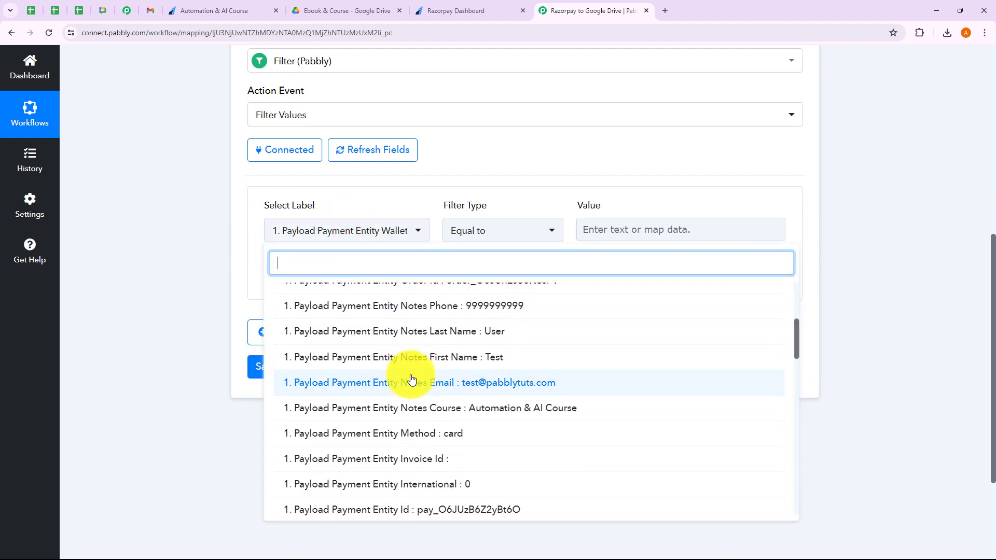
left_click(462, 417)
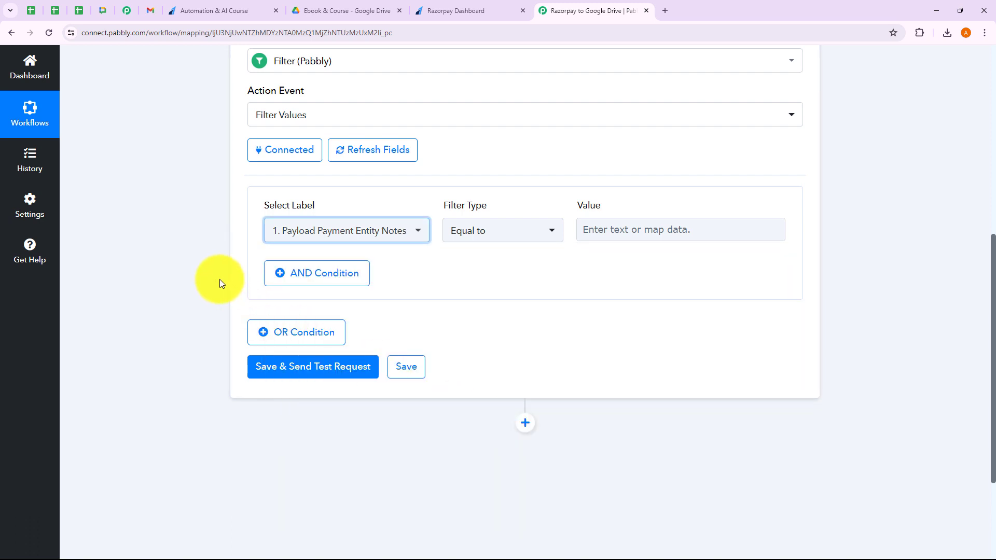
left_click(503, 231)
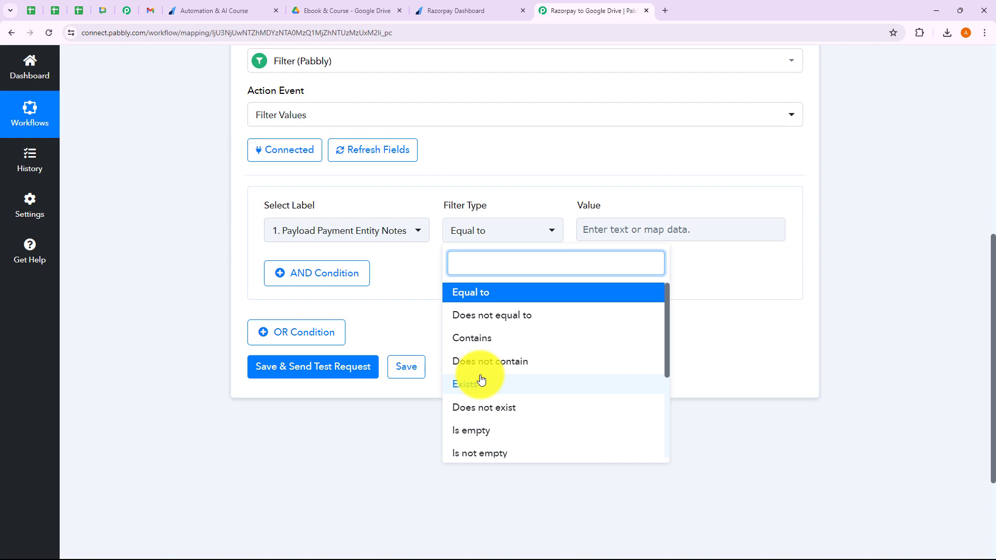
left_click(713, 340)
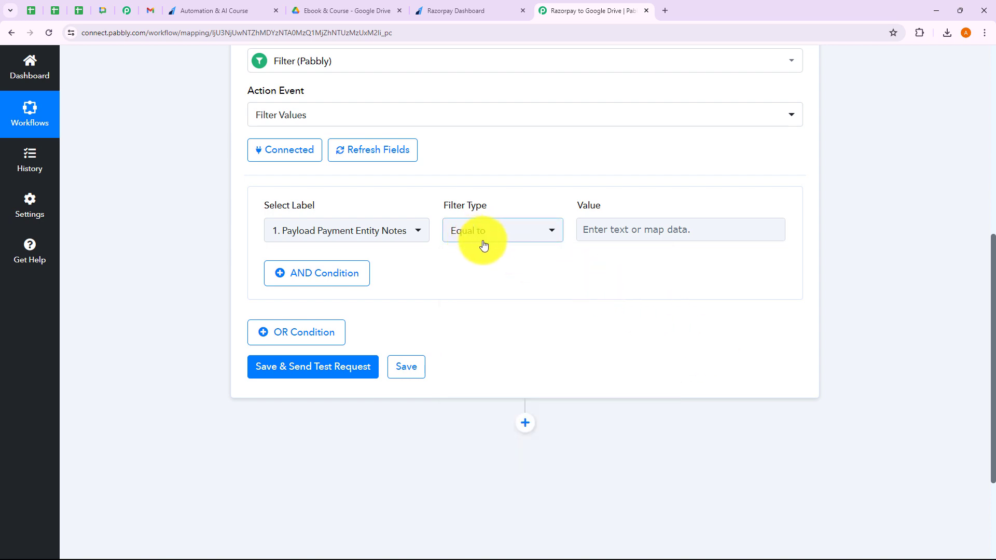
scroll(660, 318, "up", 2)
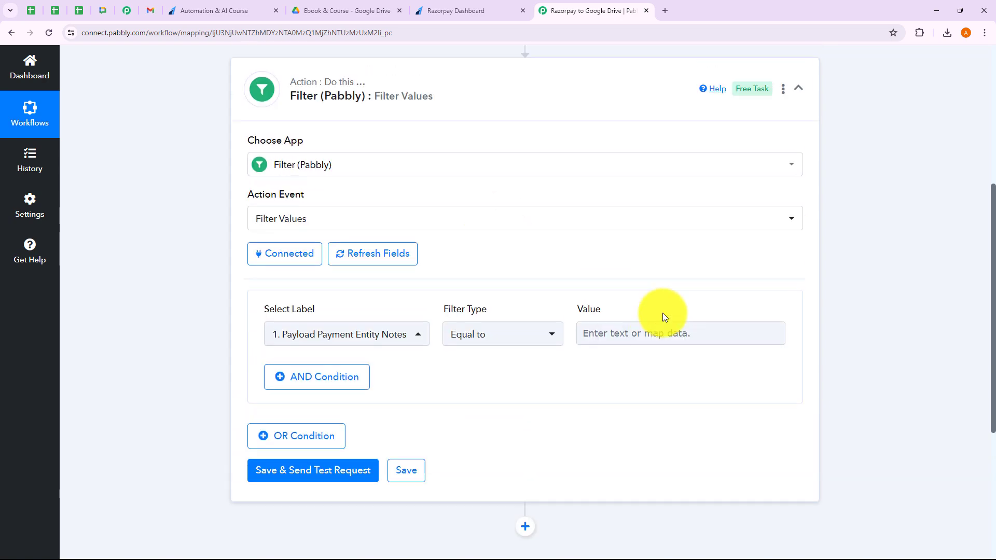
Copy the Automation & AI Course note value from the Razorpay trigger's captured data.
scroll(491, 201, "up", 4)
left_click(491, 202)
scroll(515, 322, "down", 8)
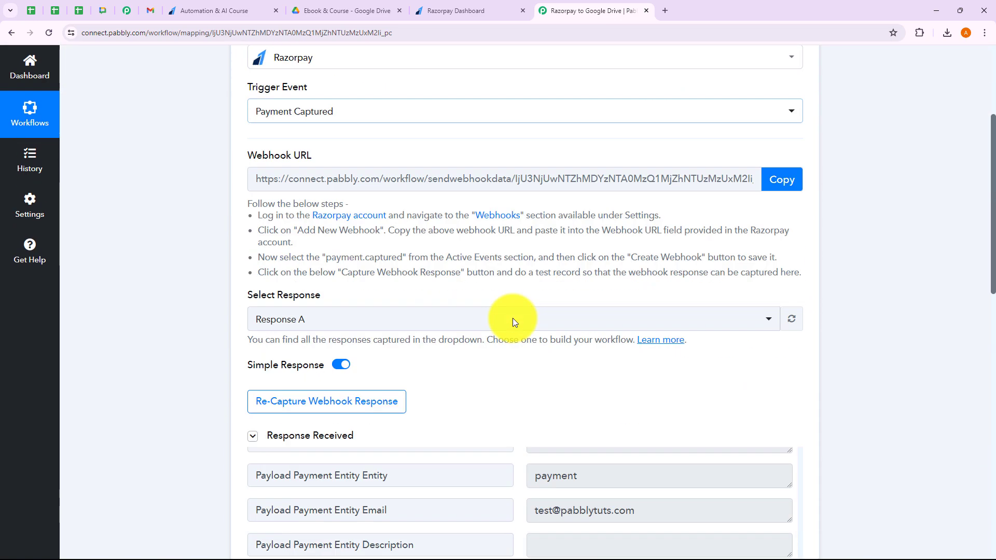
scroll(633, 394, "down", 4)
scroll(614, 418, "down", 6)
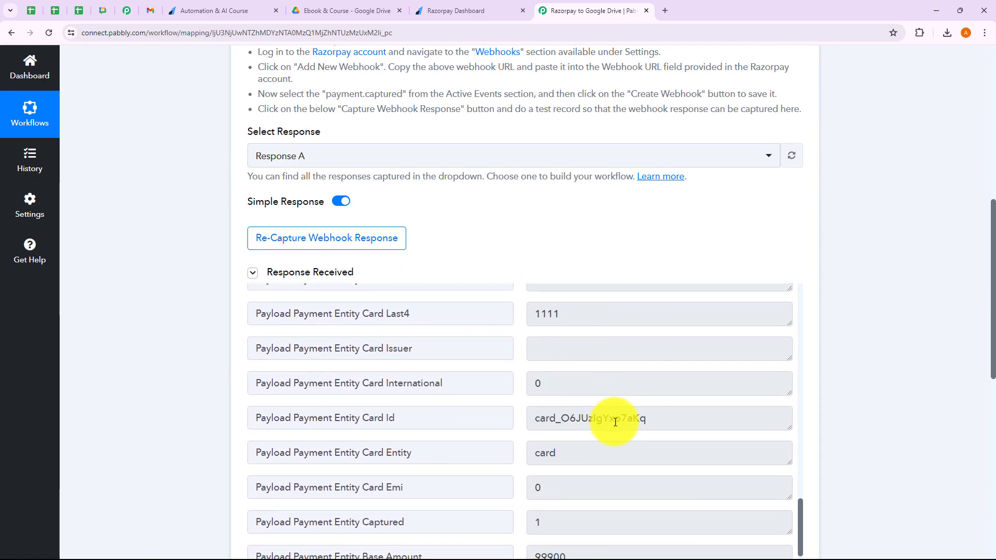
scroll(613, 420, "up", 4)
scroll(614, 420, "up", 6)
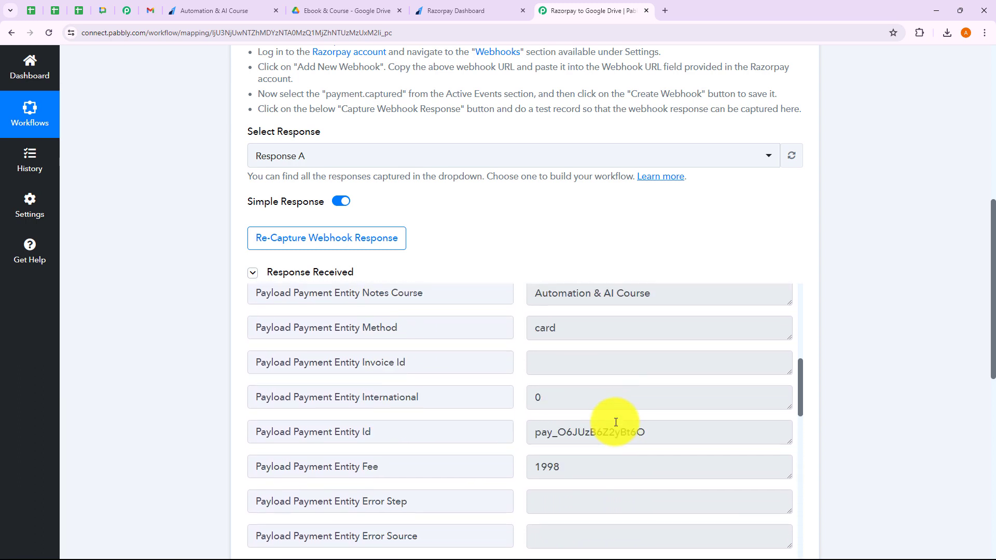
left_click_drag(652, 347, 534, 352)
key("ctrl+c")
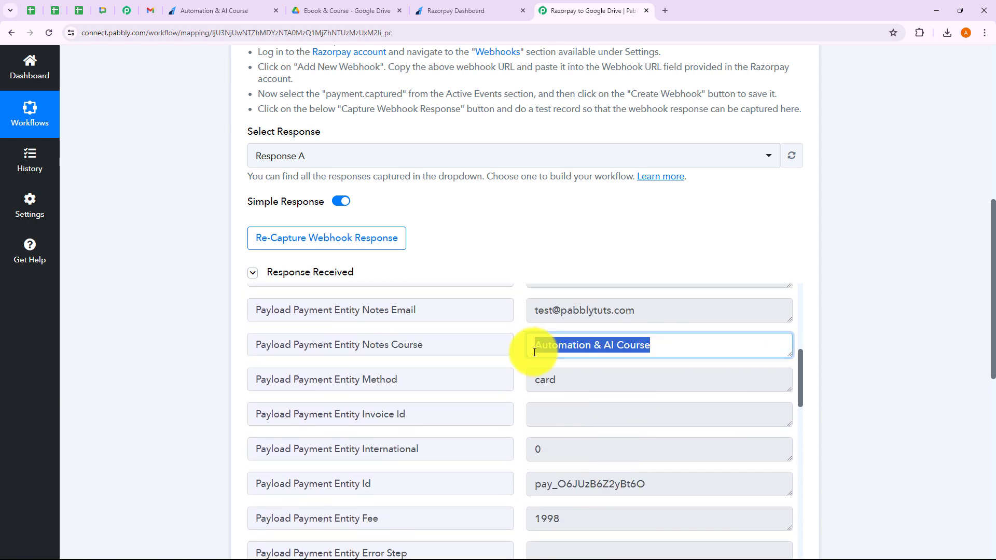
left_click(821, 362)
Paste Automation & AI Course as the filter's comparison value.
scroll(821, 362, "down", 5)
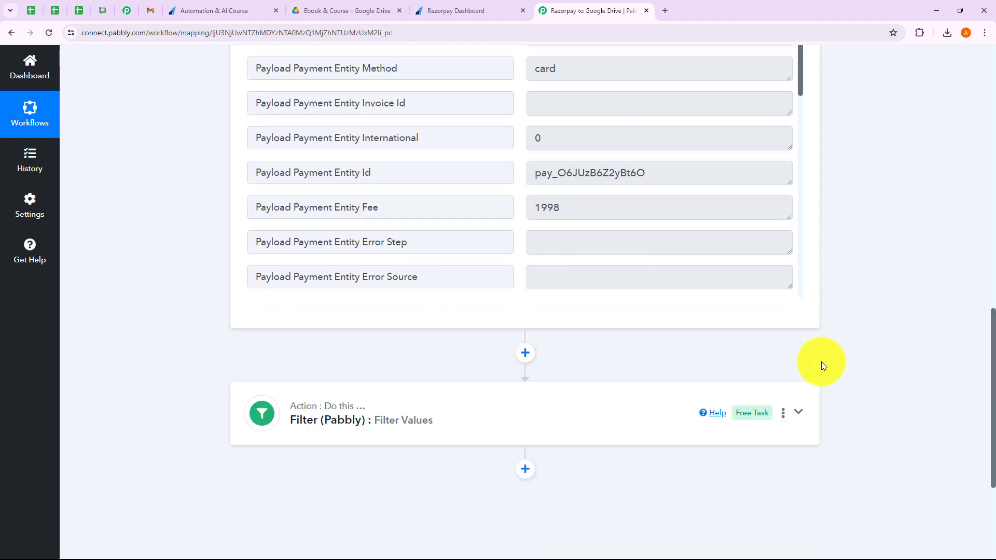
scroll(820, 362, "down", 3)
left_click(507, 207)
scroll(604, 363, "up", 4)
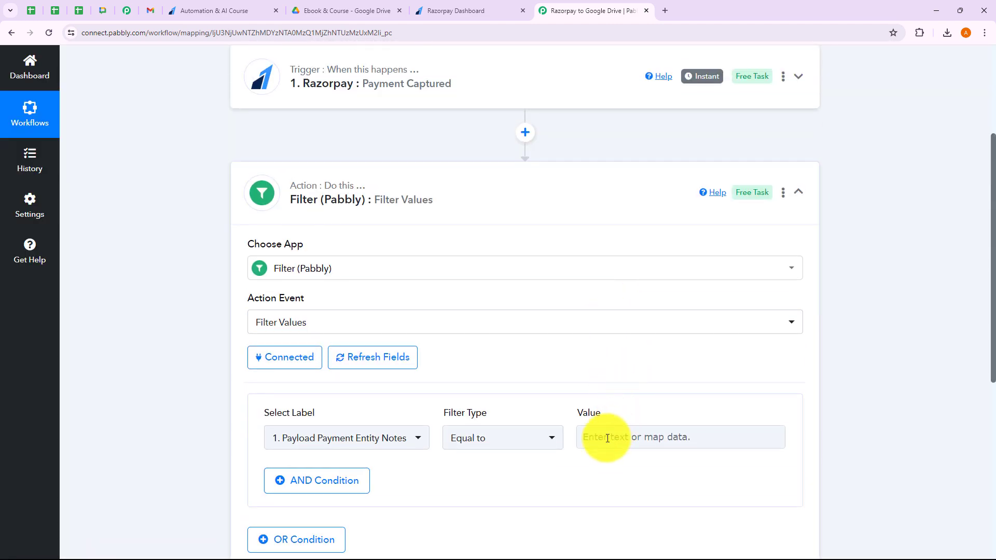
left_click(606, 438)
key("ctrl+v")
left_click(817, 418)
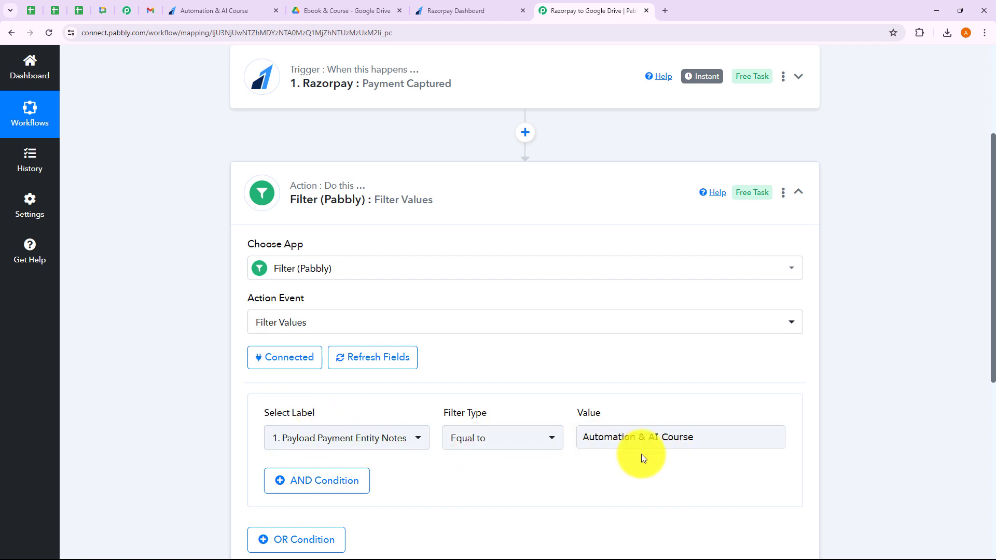
Save and test the filter, confirming 'Condition is true', then collapse the step.
scroll(843, 427, "down", 4)
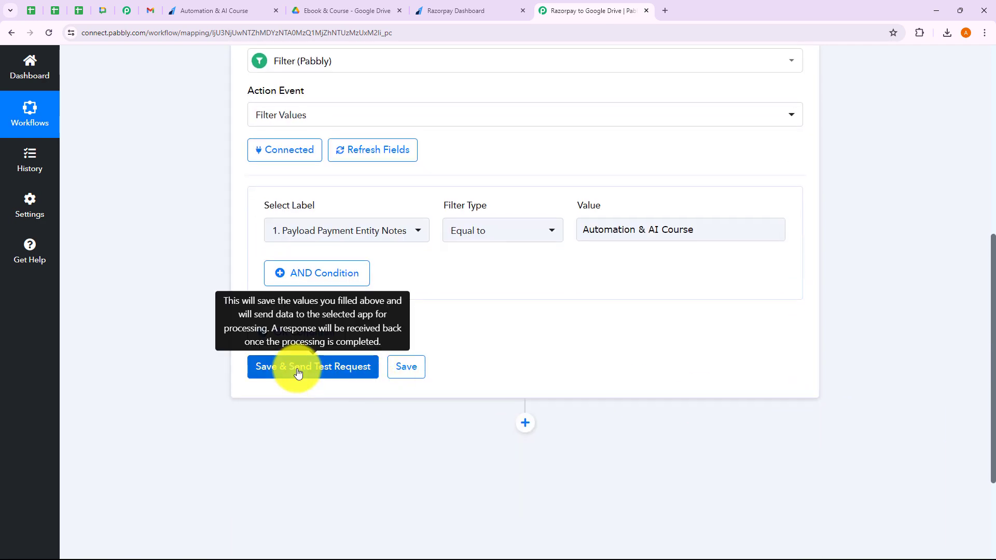
left_click(298, 372)
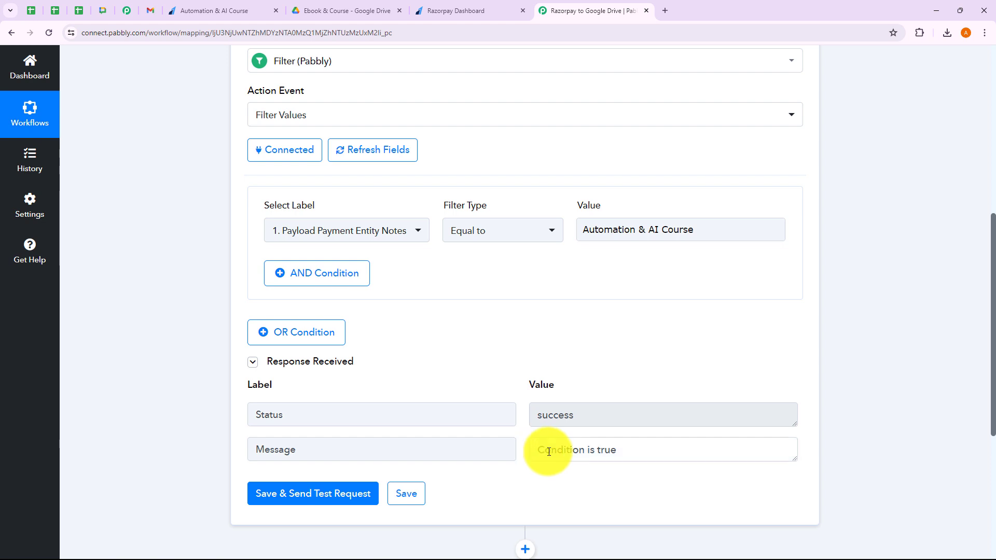
left_click_drag(543, 449, 644, 453)
left_click(625, 487)
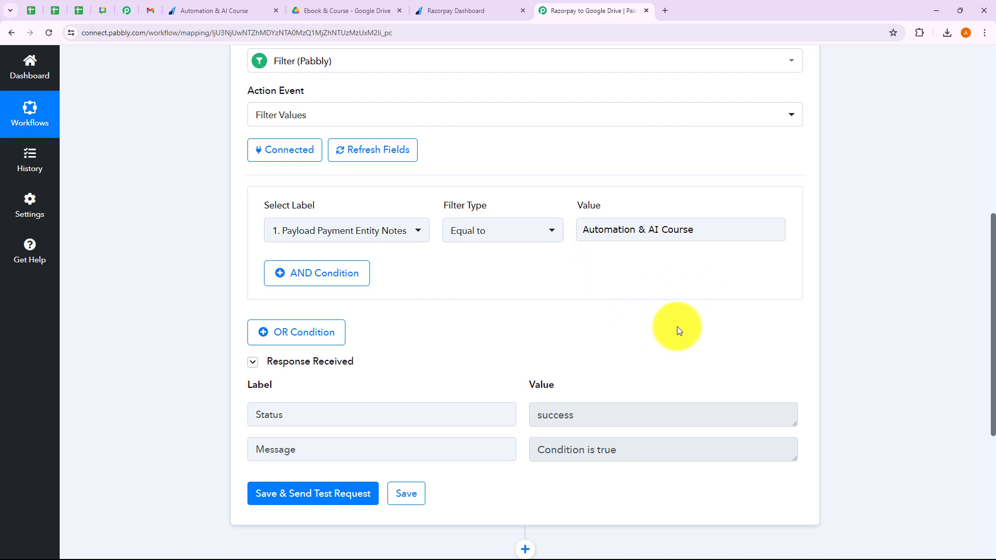
scroll(611, 277, "up", 3)
left_click(491, 150)
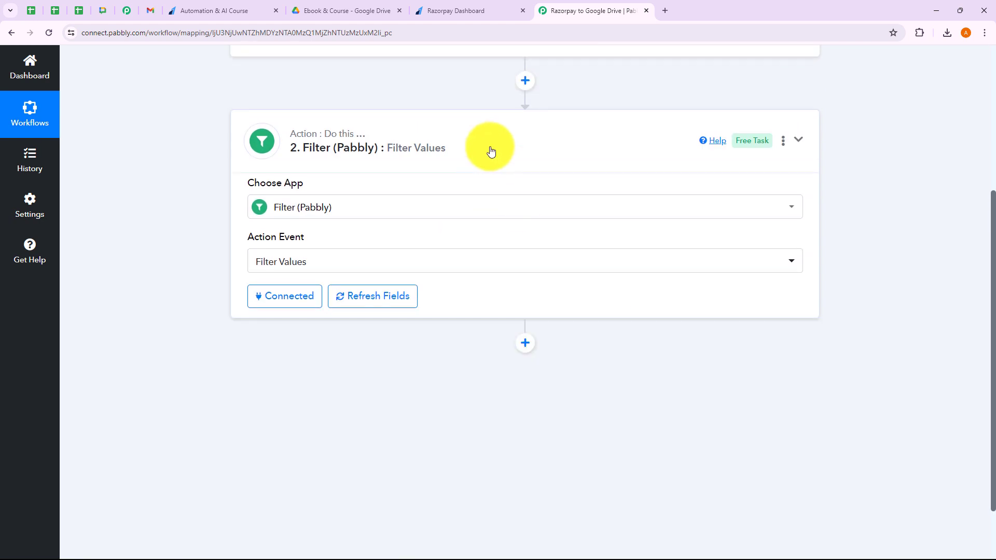
Add a Google Drive step after the filter with the Share a File action event, starting its connection.
left_click(527, 231)
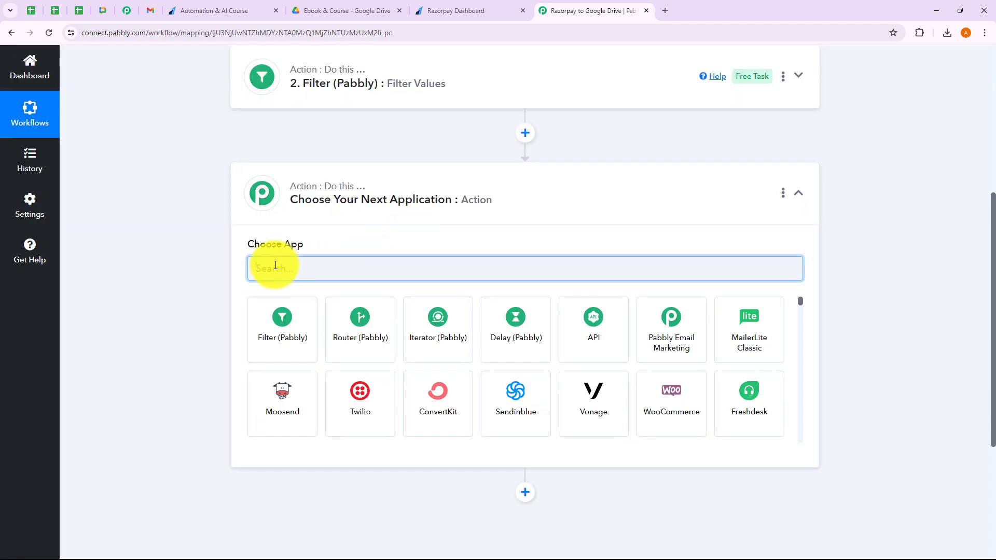
type("G")
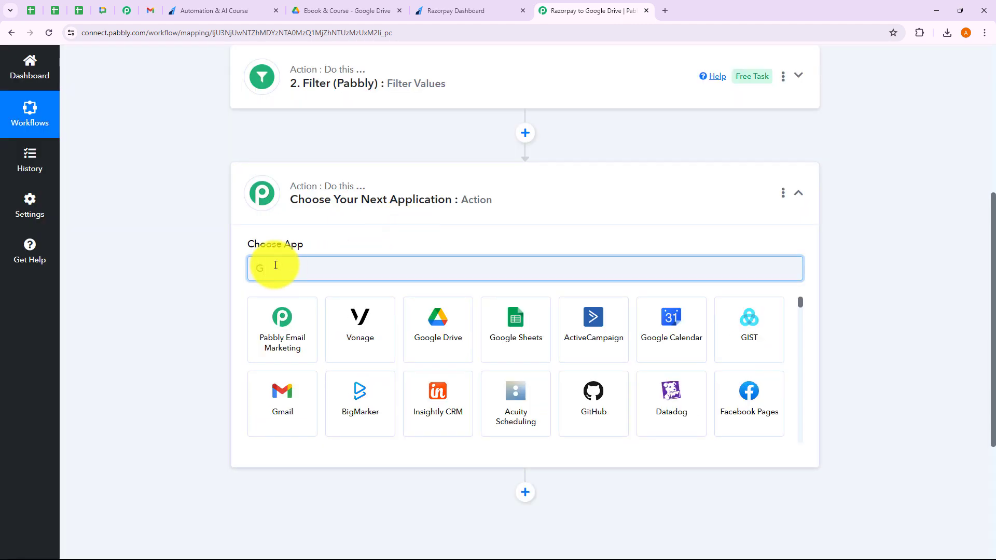
type("oogle Drive")
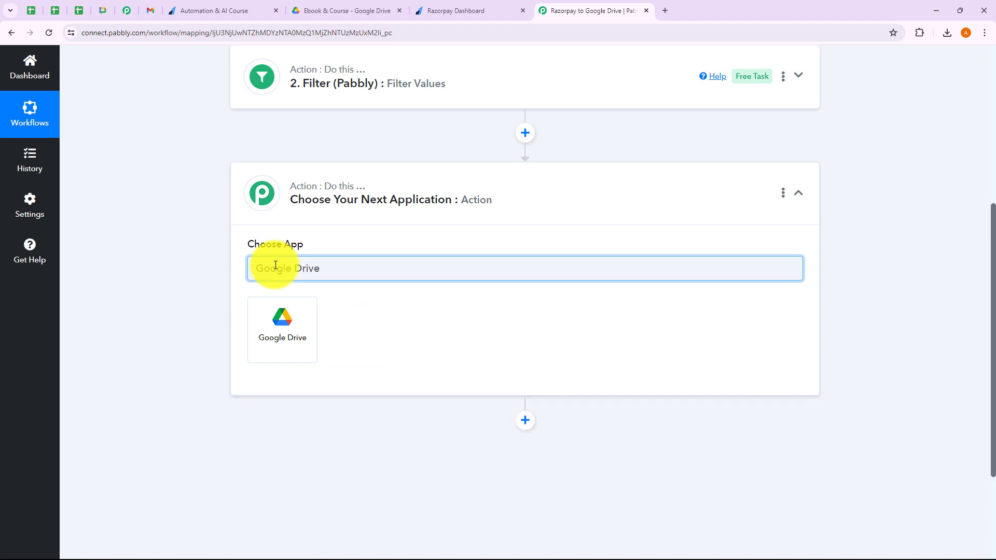
left_click(285, 338)
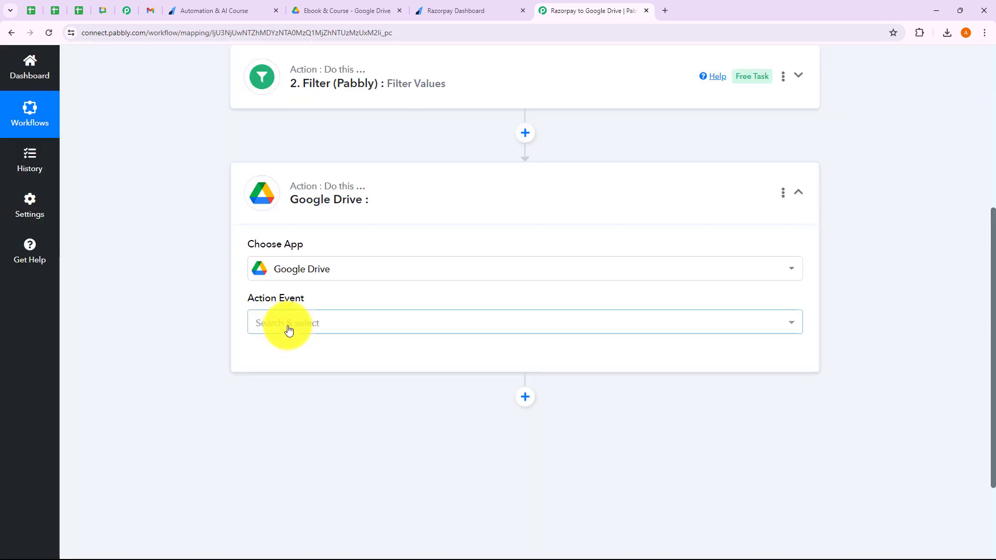
left_click(289, 331)
left_click(291, 284)
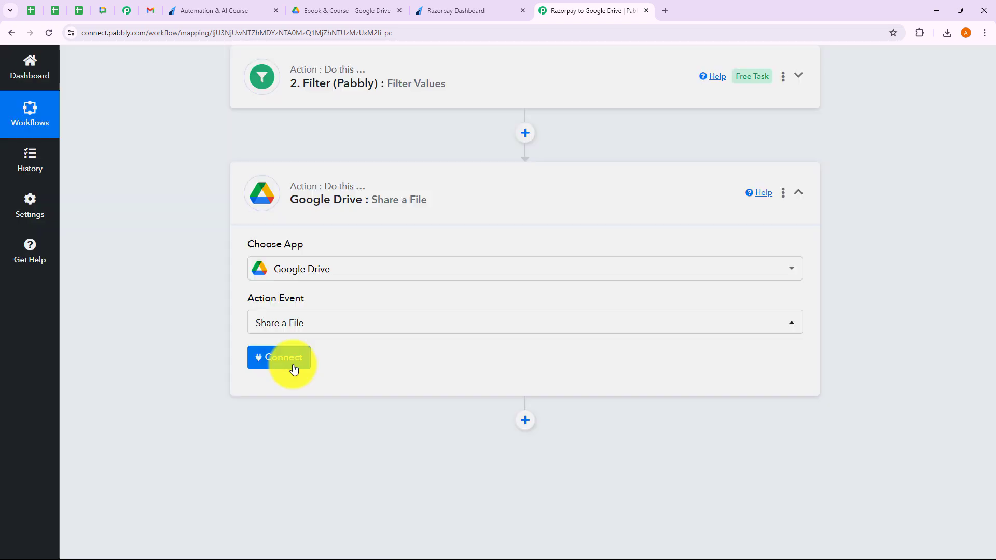
left_click(294, 369)
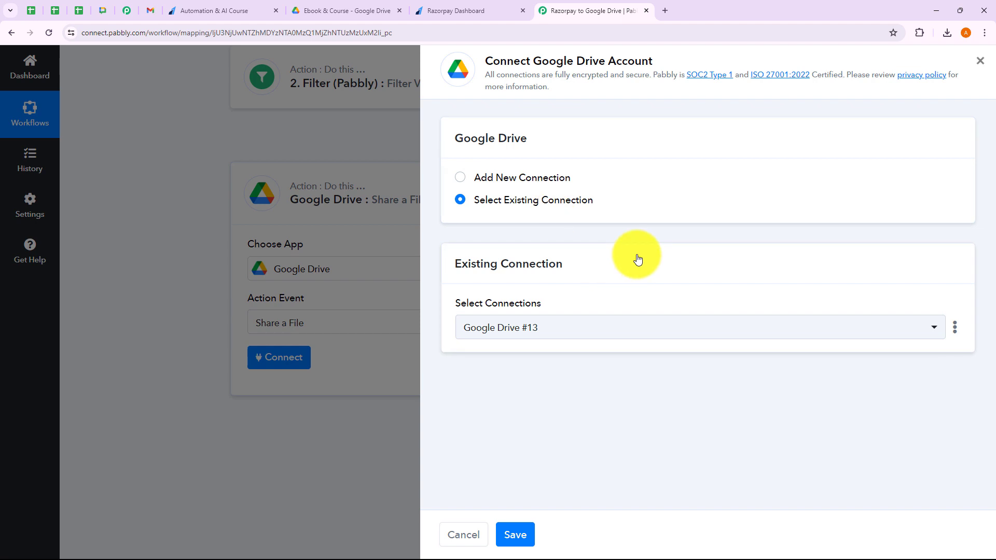
left_click(459, 177)
left_click(461, 202)
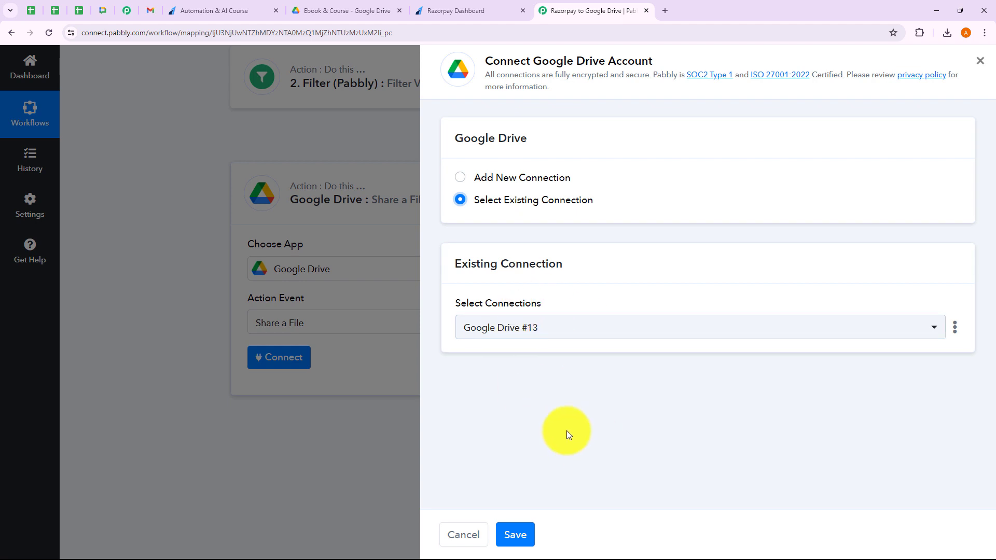
left_click(575, 332)
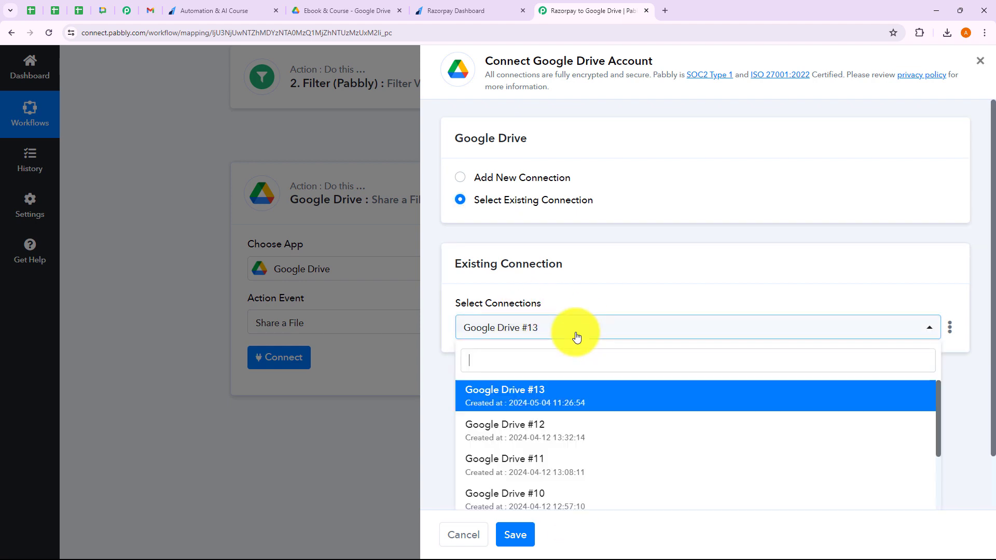
left_click(437, 397)
left_click(460, 177)
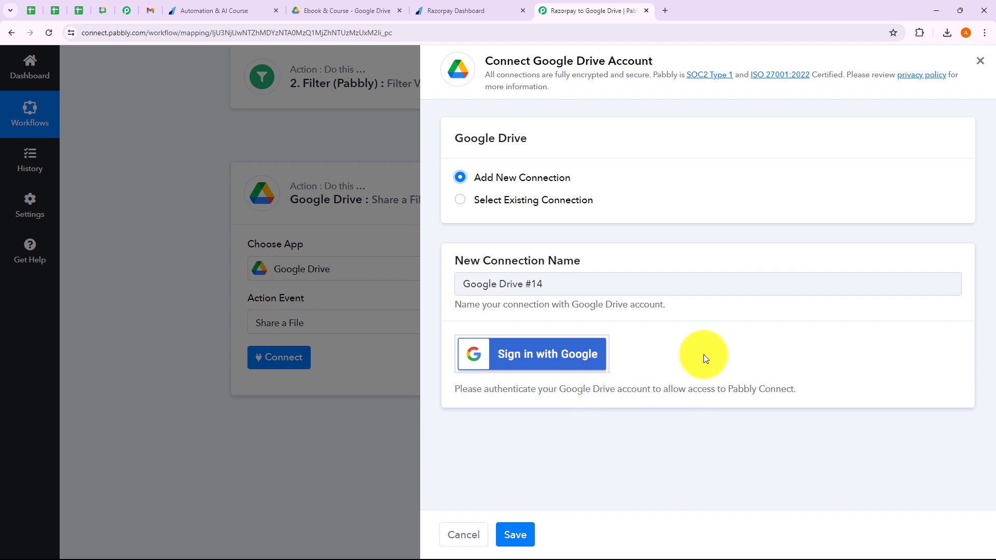
left_click(463, 200)
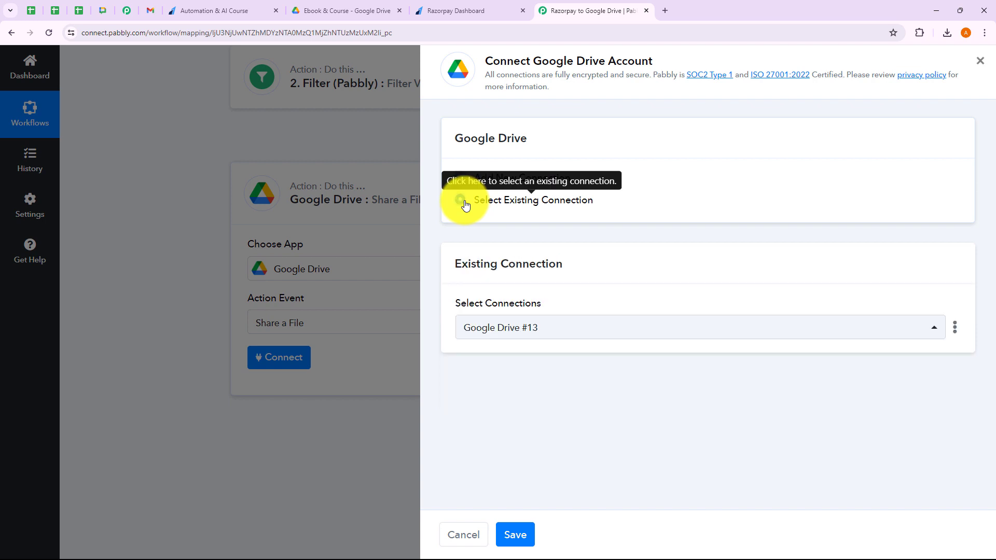
Save the Google Drive #13 connection and pick Automation & AI.pdf as the file to share.
left_click(532, 533)
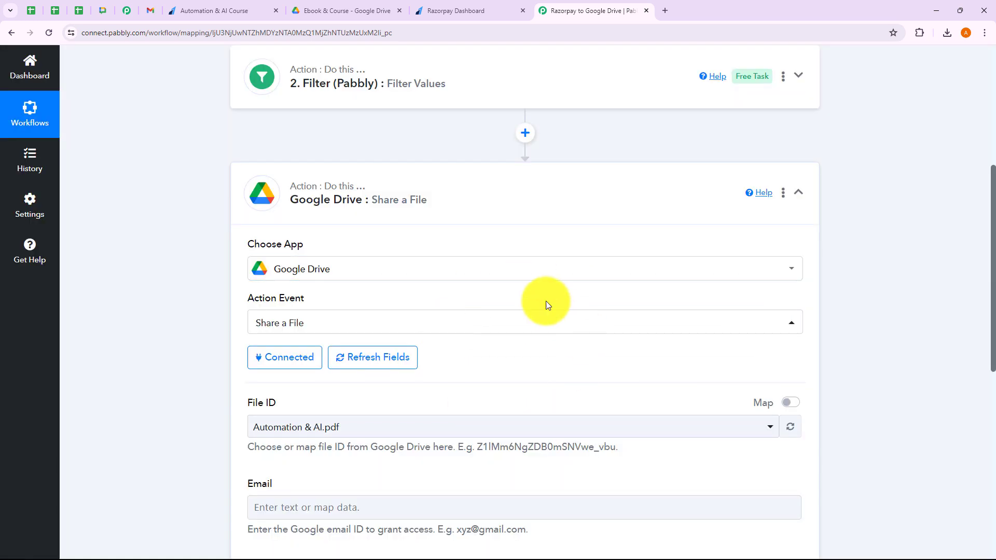
scroll(543, 332, "down", 2)
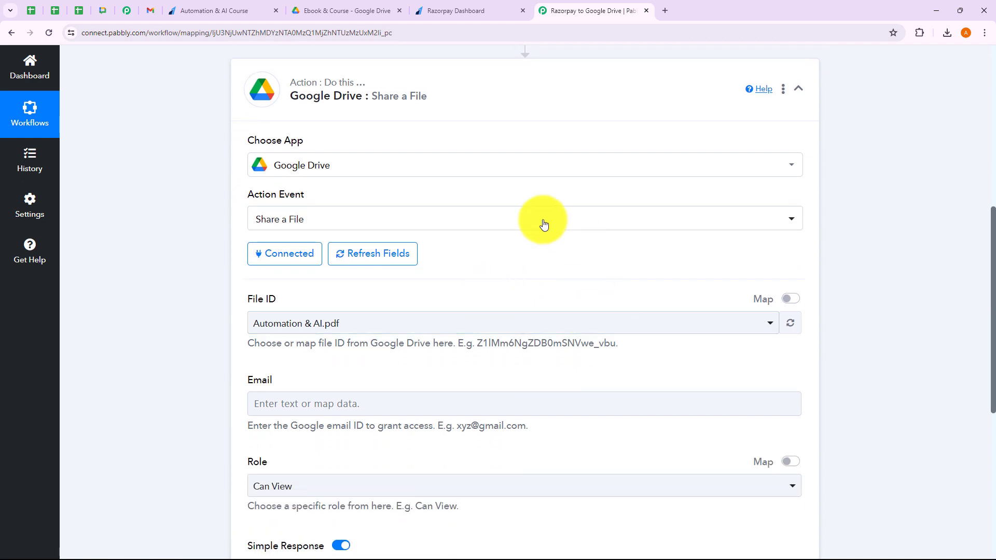
scroll(566, 344, "down", 2)
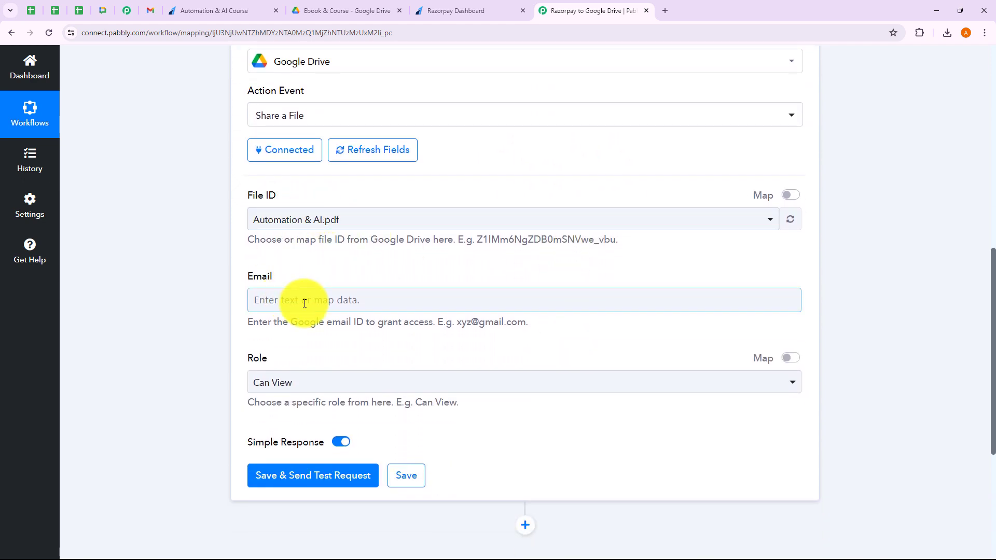
left_click(320, 223)
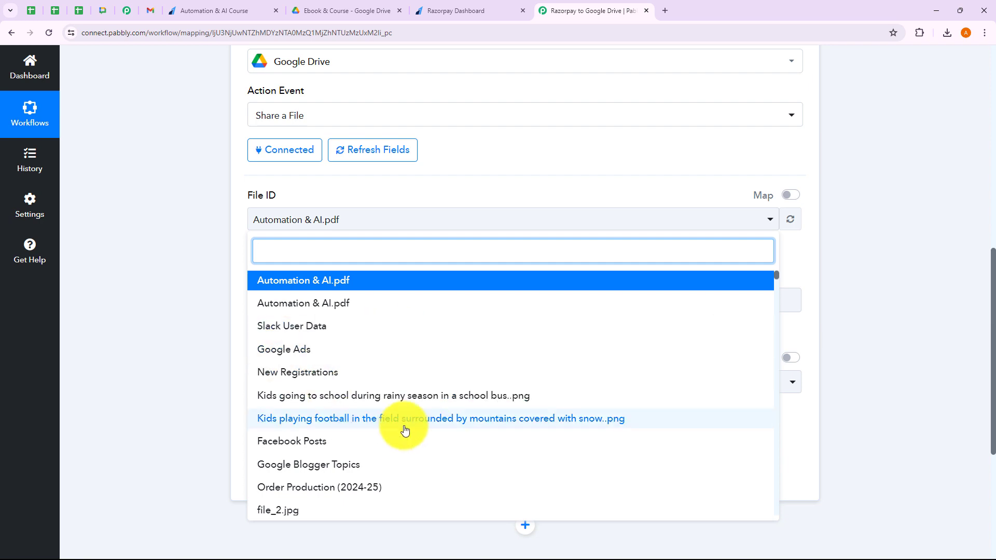
left_click(304, 282)
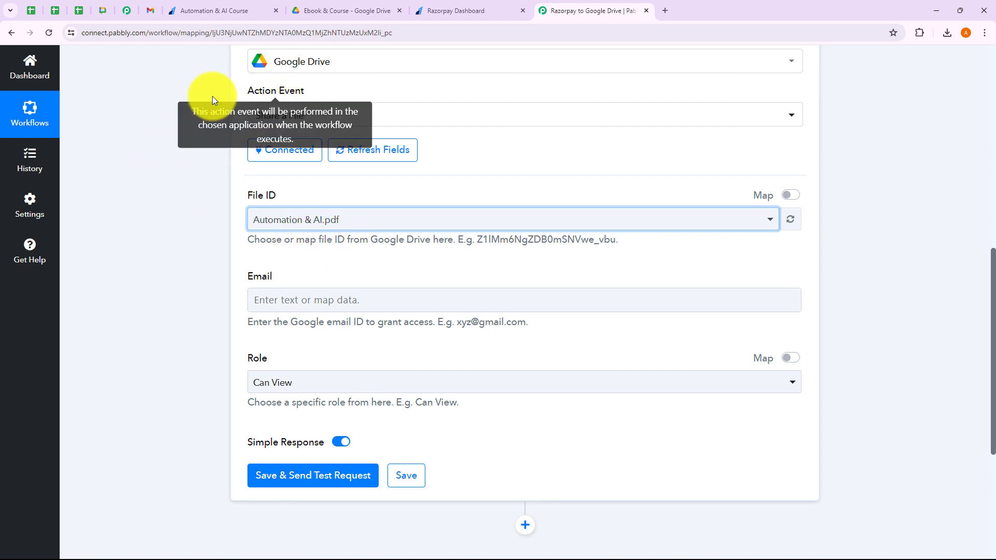
left_click(346, 8)
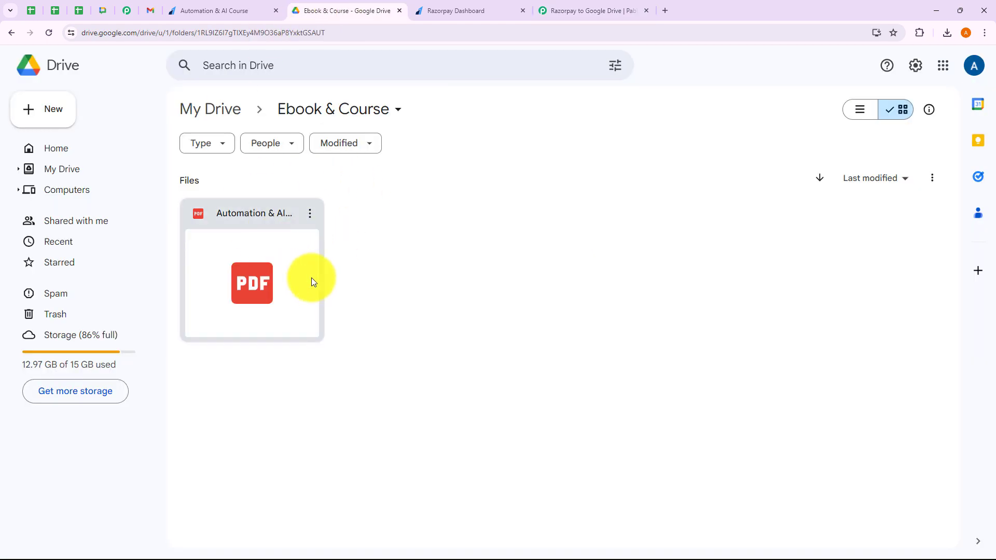
left_click(574, 16)
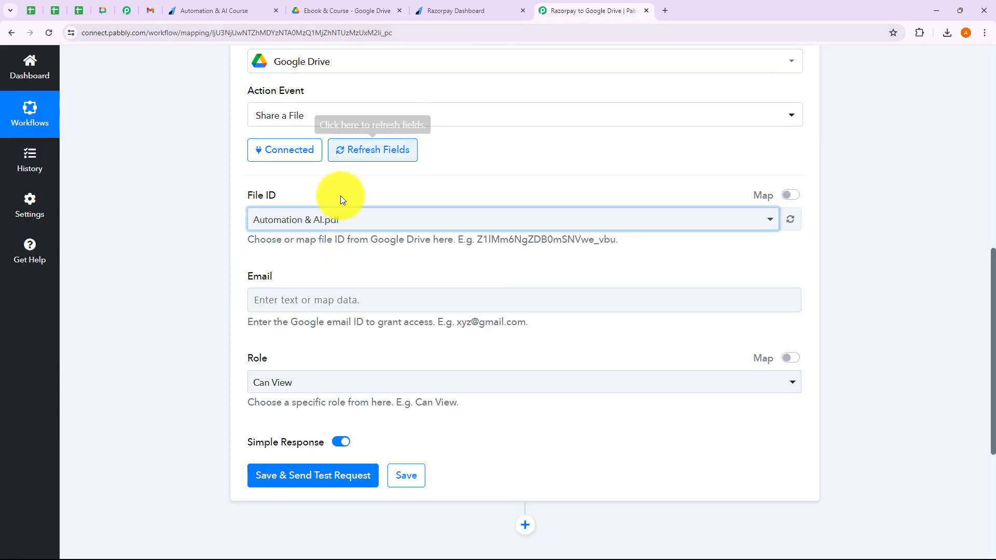
scroll(340, 256, "down", 2)
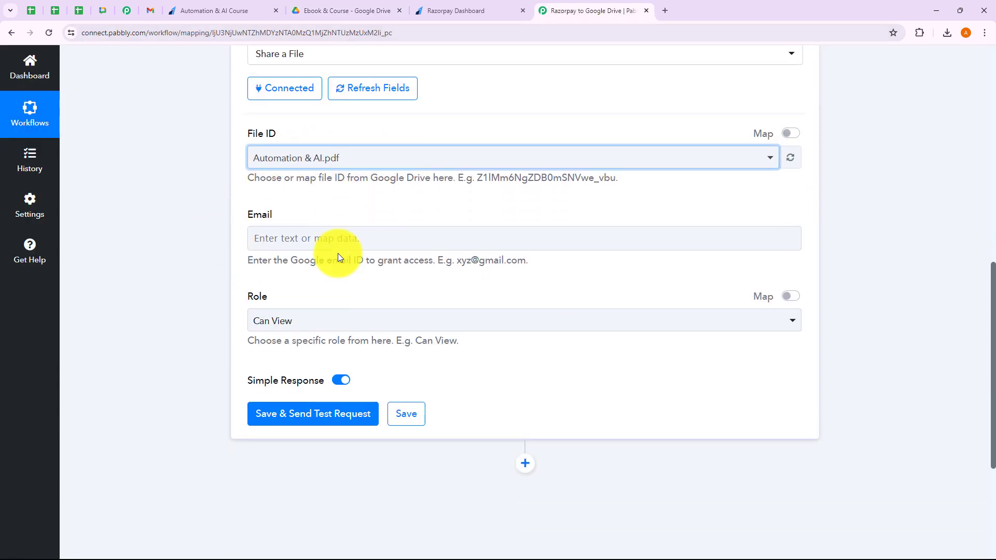
Map the Email field to the Razorpay trigger's Payload Payment Entity Notes Email.
left_click(276, 193)
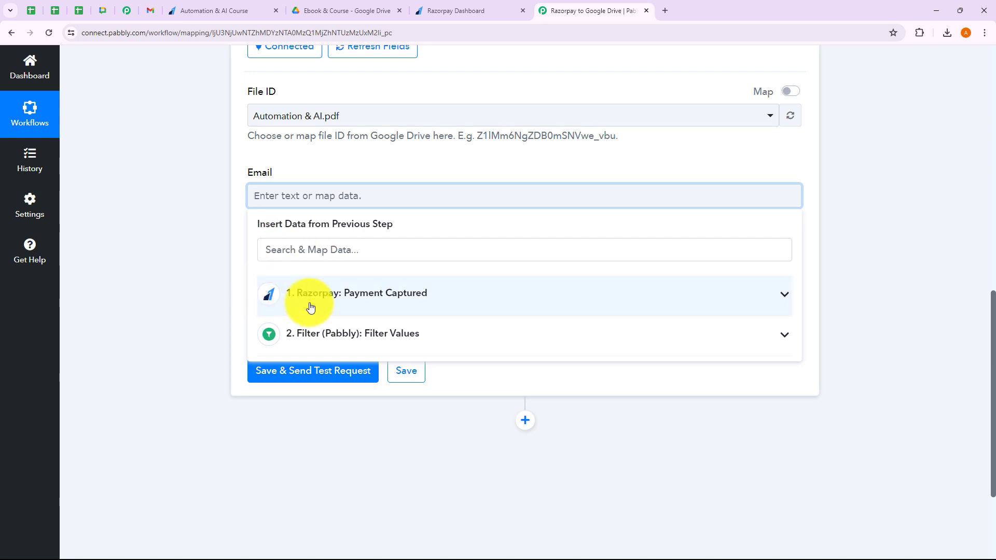
left_click(191, 232)
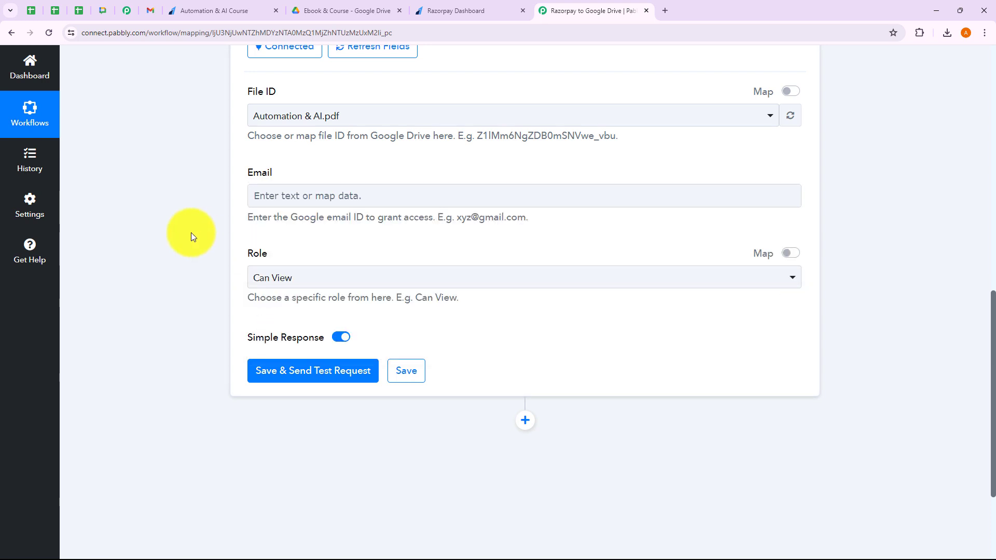
left_click(327, 195)
left_click(244, 287)
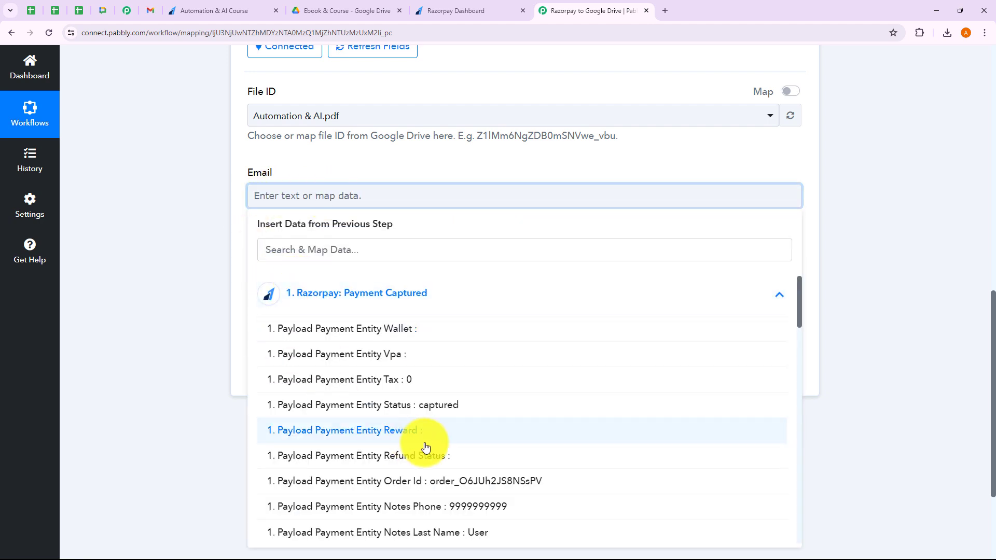
scroll(433, 421, "down", 2)
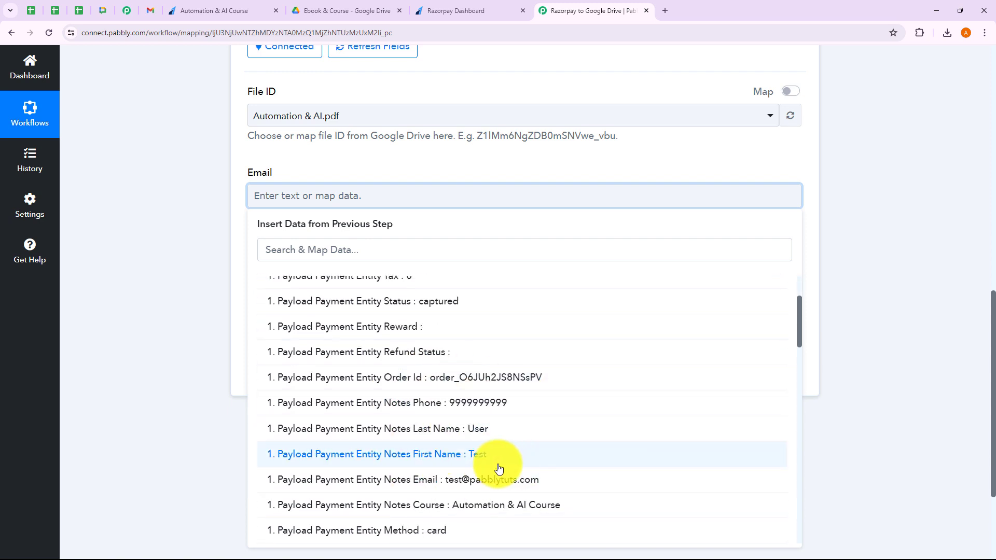
scroll(476, 483, "down", 1)
left_click(476, 480)
left_click(186, 239)
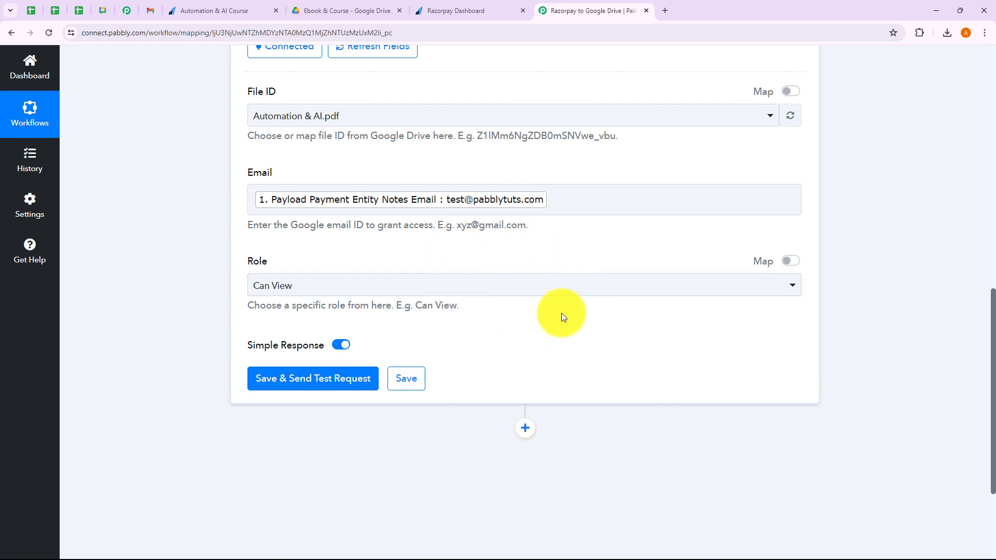
left_click(558, 202)
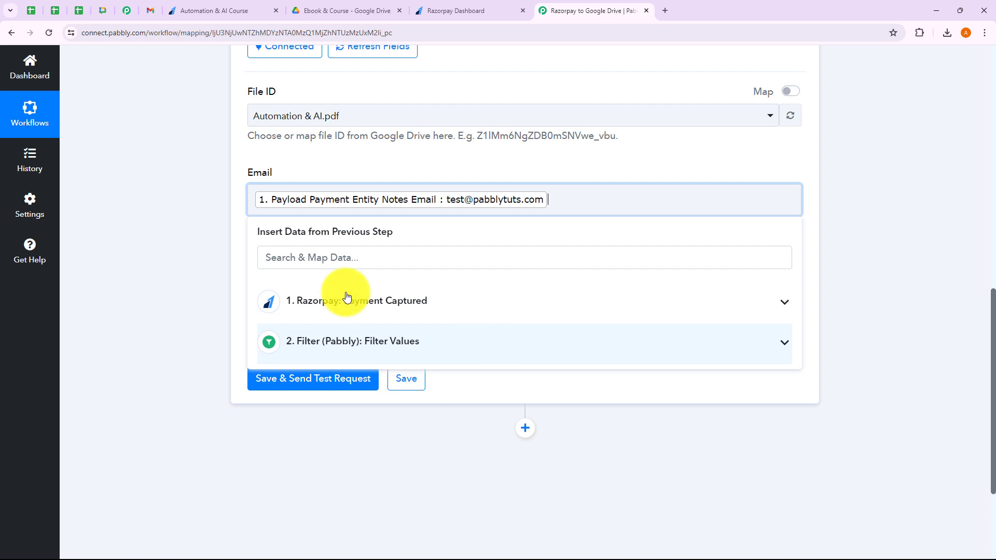
left_click(197, 247)
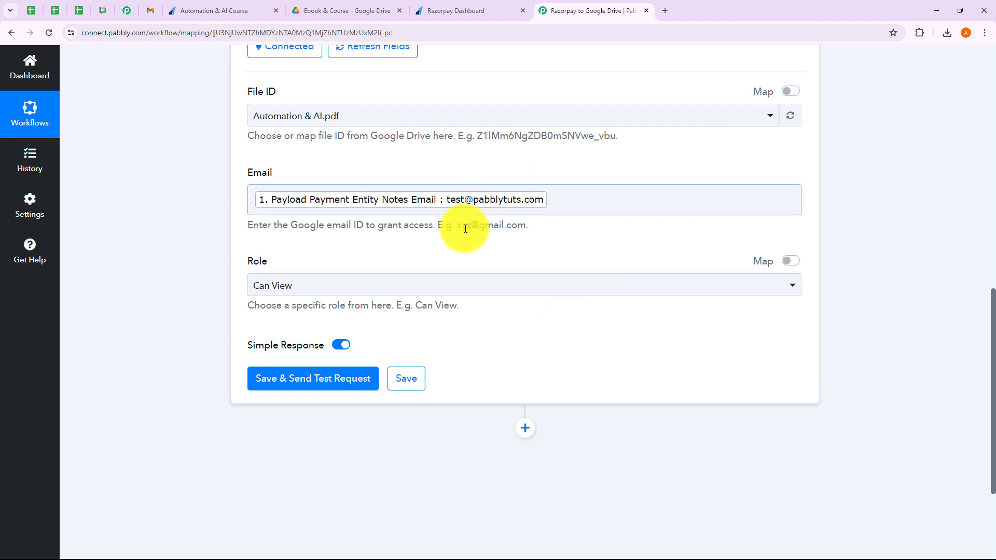
left_click(449, 285)
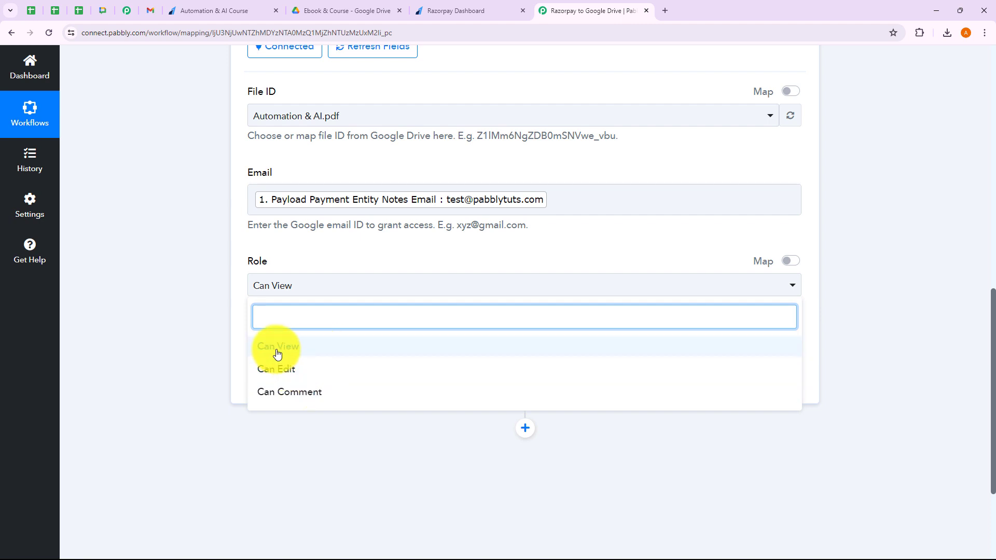
left_click(179, 313)
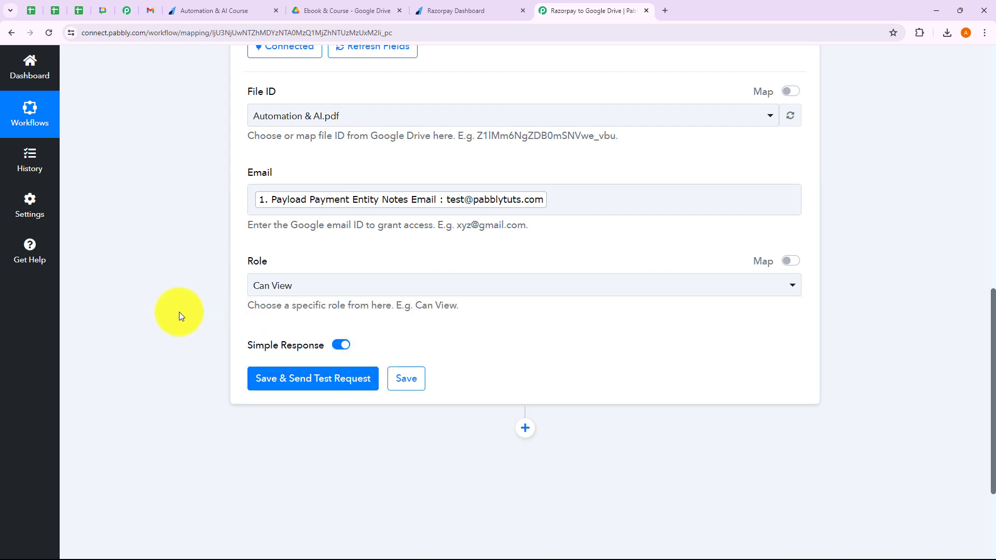
left_click(293, 299)
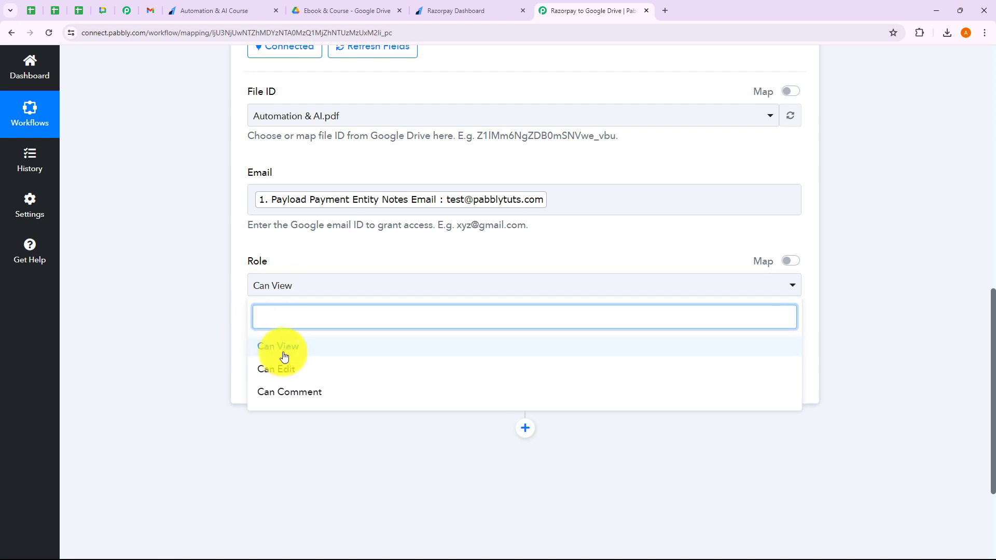
left_click(217, 322)
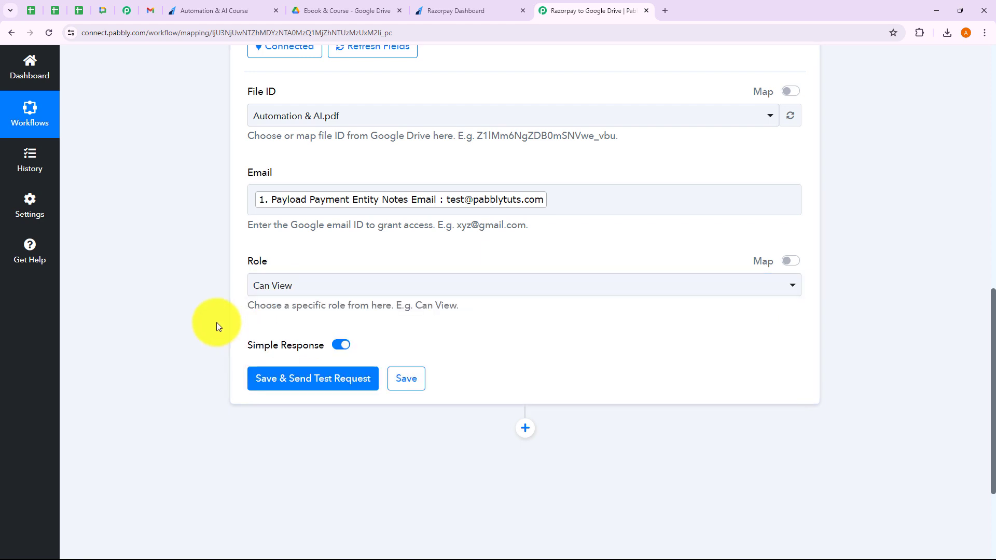
scroll(219, 325, "down", 2)
Save and test the share step, getting a drive#permission response with role reader.
left_click(281, 278)
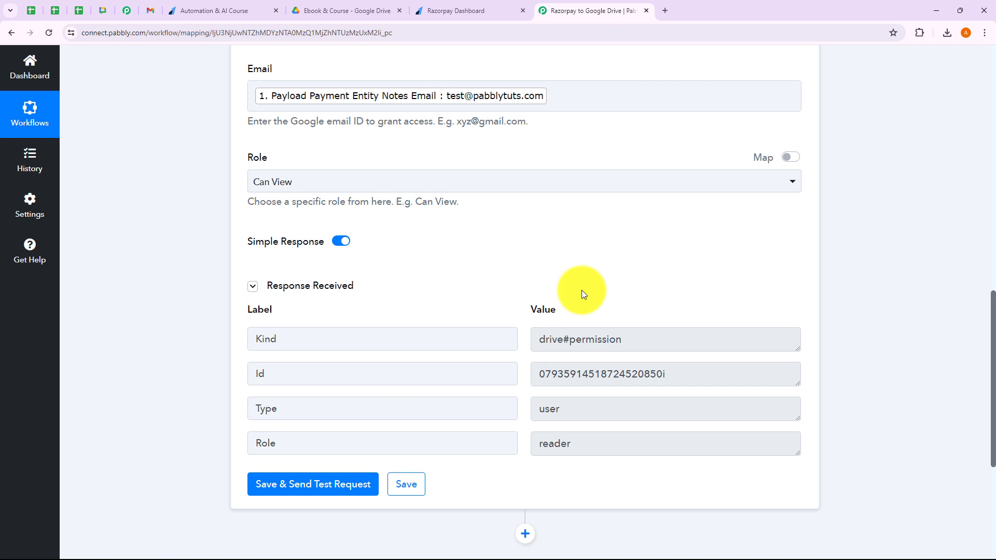
In Gmail, open the 'Item shared with you' email and view Automation & AI.pdf, then go to Razorpay.
left_click(151, 12)
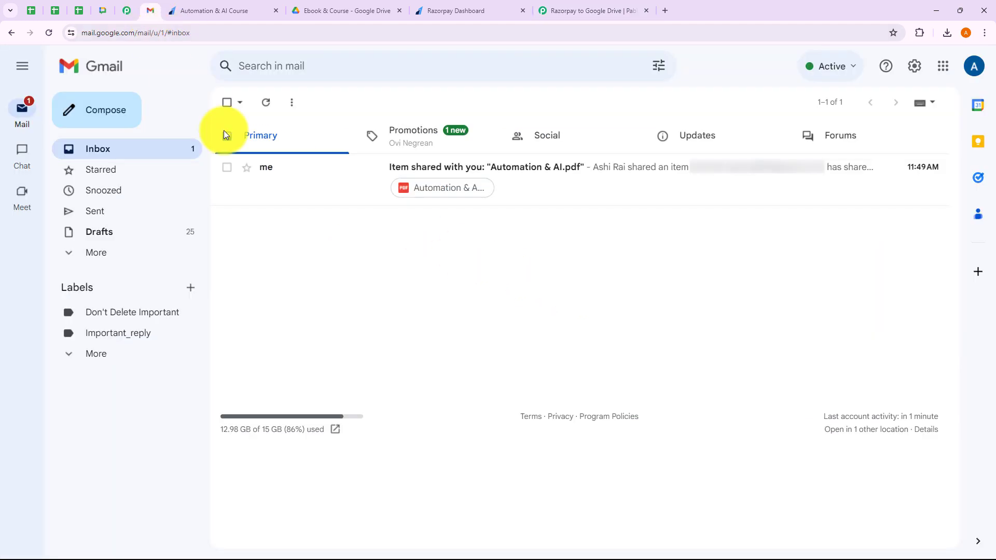
left_click(466, 182)
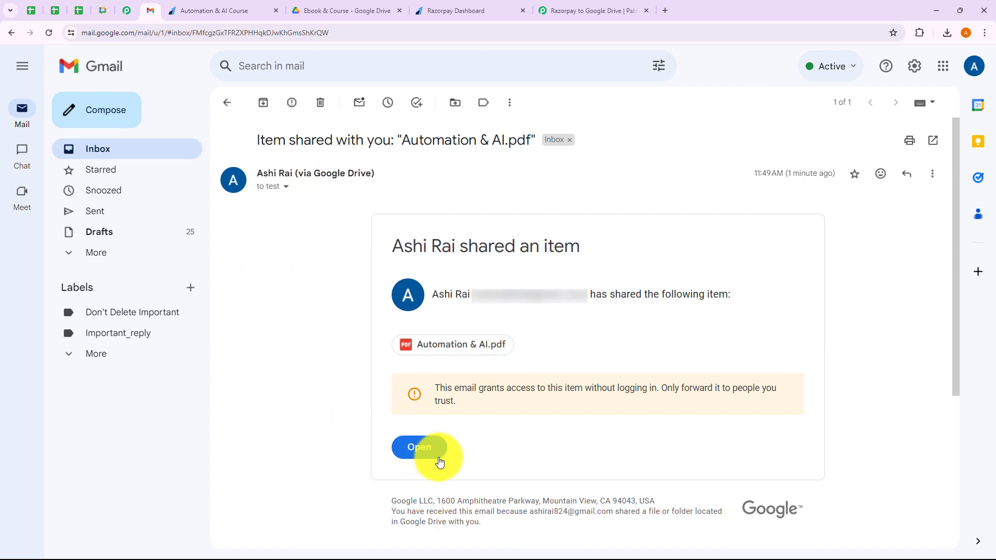
left_click(428, 447)
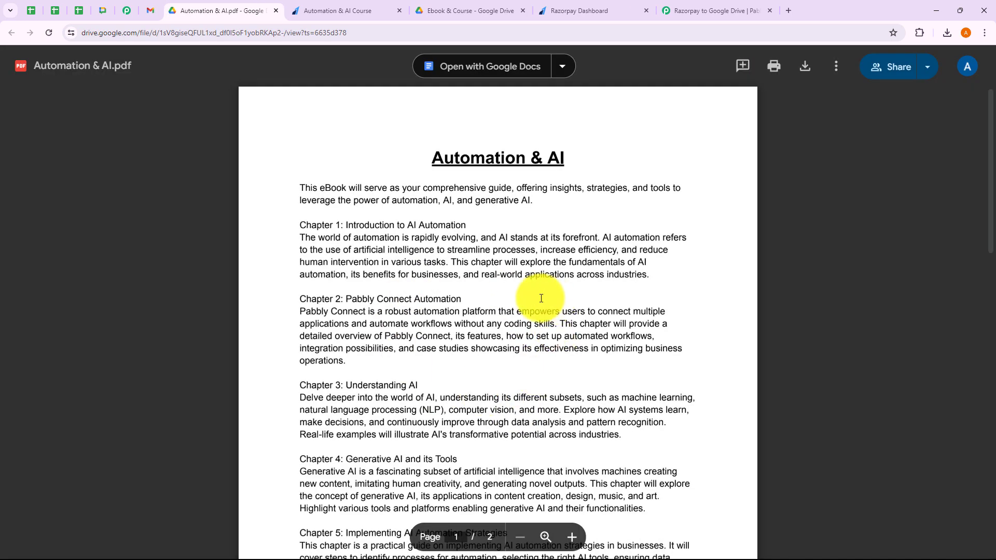
scroll(541, 298, "down", 3)
scroll(541, 299, "up", 3)
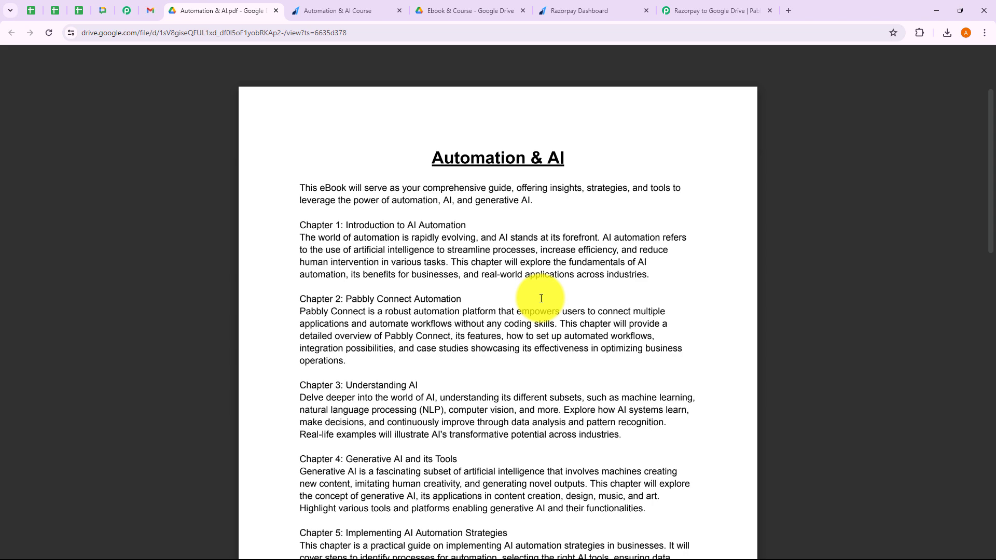
left_click(568, 16)
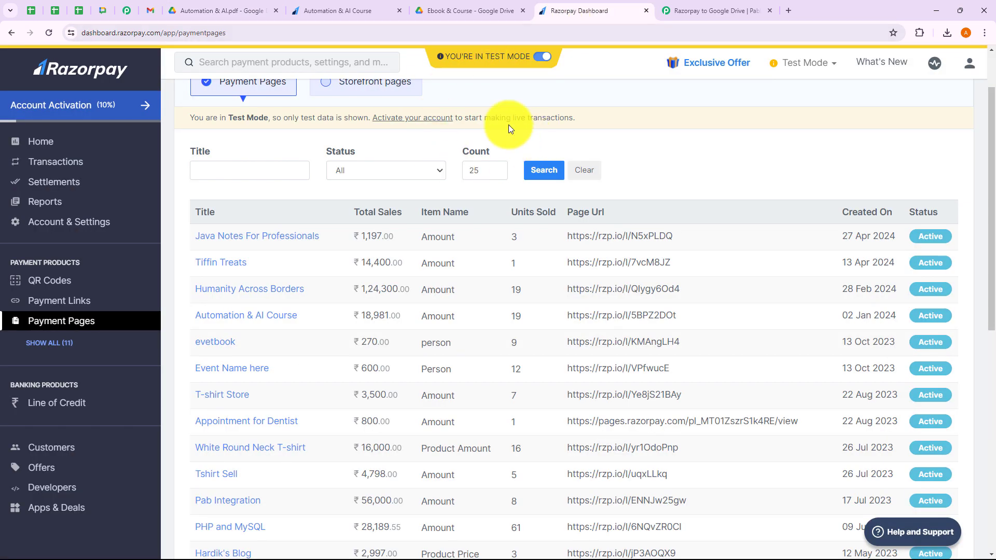
Check the course payment-success page and the Ebook & Course Drive folder, then return to the workflow.
left_click(364, 14)
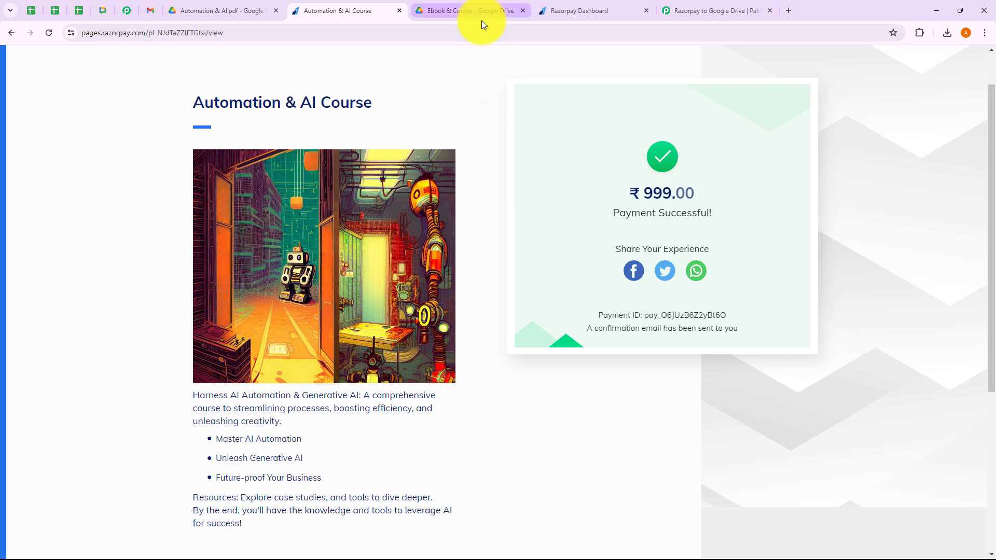
left_click(466, 15)
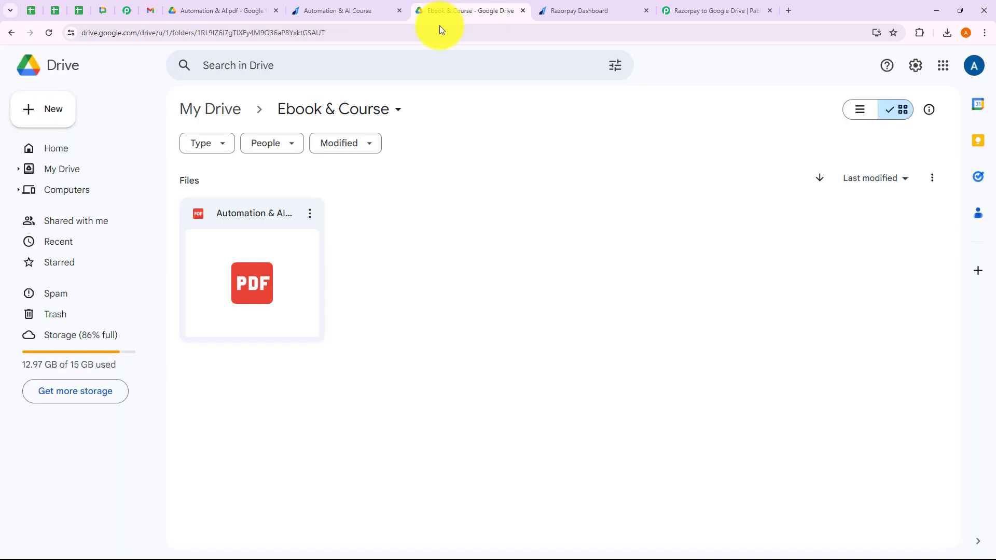
left_click(712, 17)
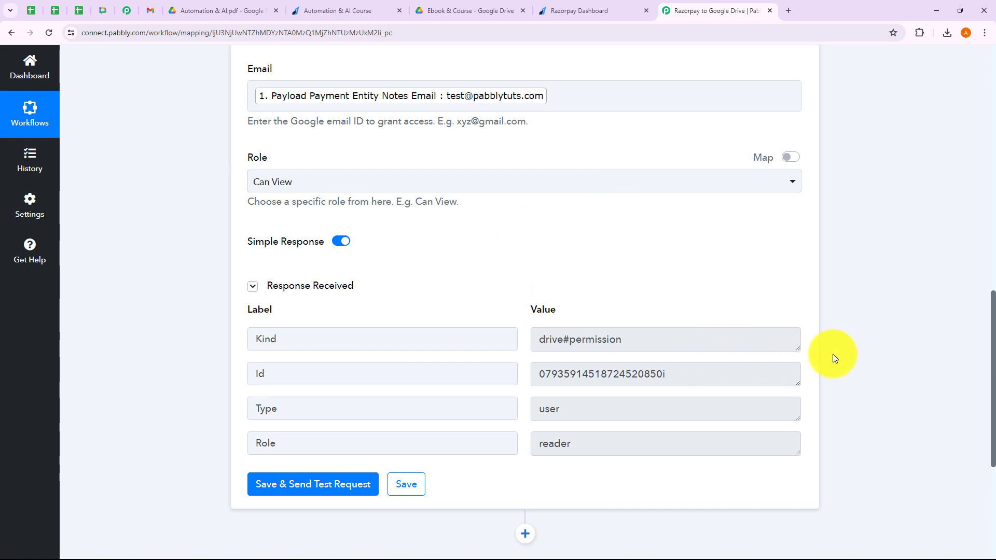
Collapse the Google Drive step to show Razorpay, Filter and Google Drive, then view the ₹999.00 payment-success page.
scroll(838, 353, "up", 10)
left_click(519, 339)
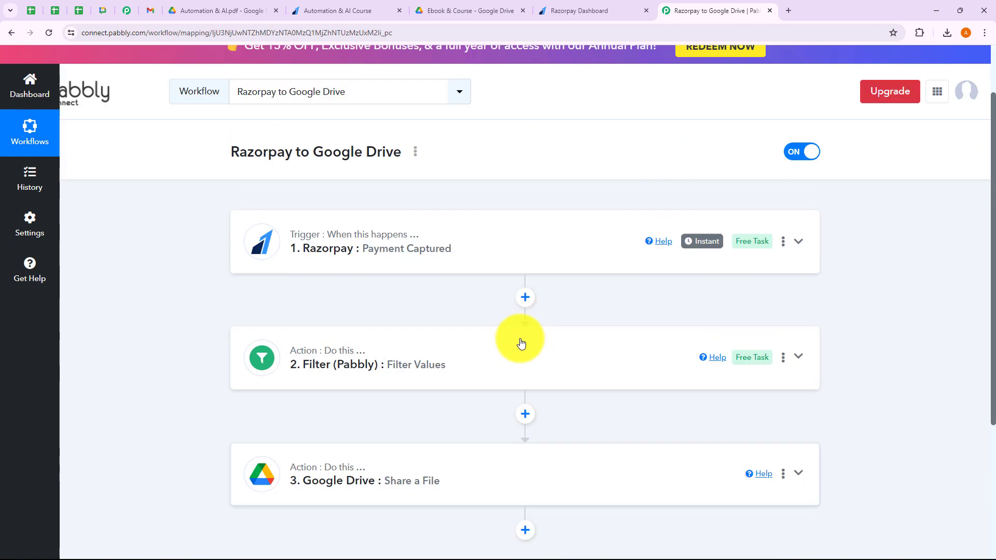
scroll(435, 311, "up", 1)
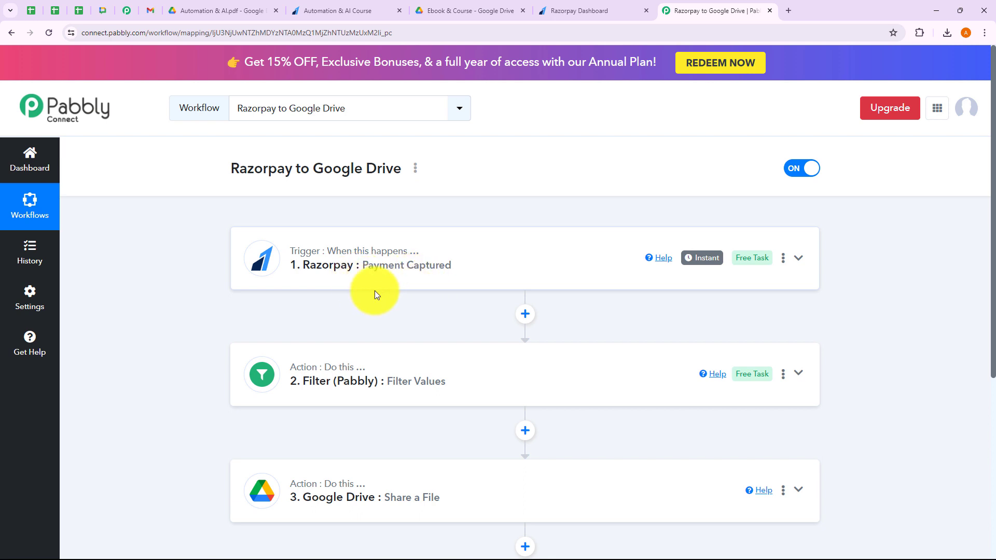
scroll(482, 289, "down", 2)
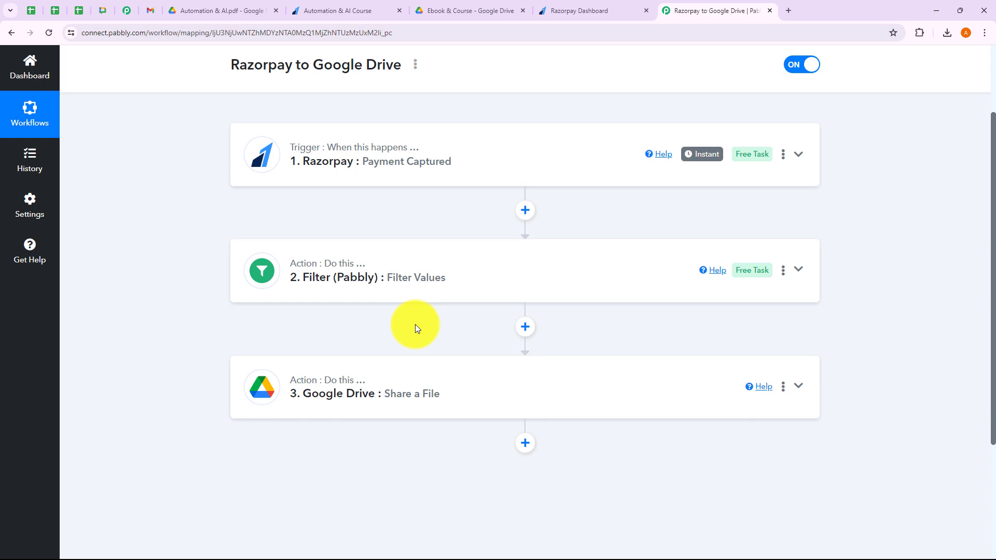
left_click(363, 13)
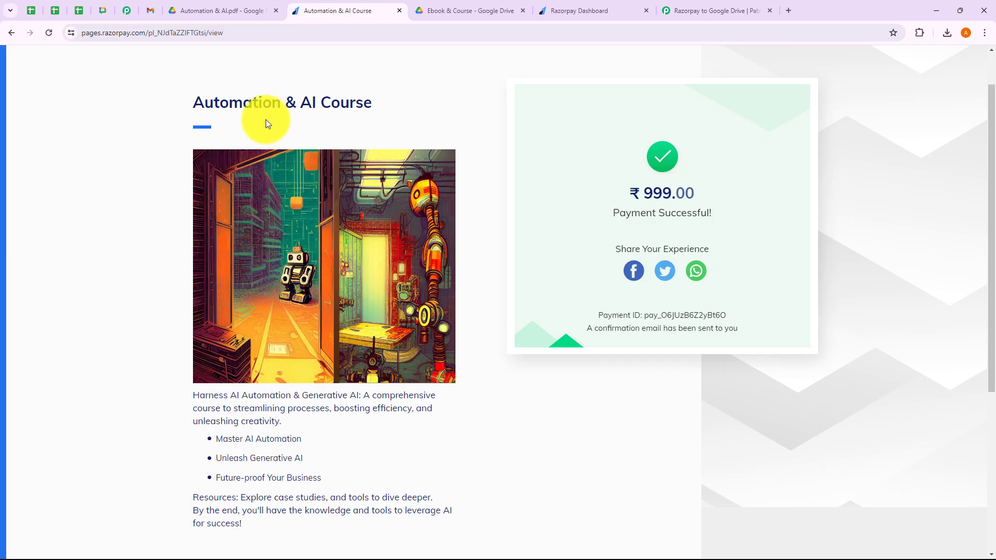
Return to the active Razorpay to Google Drive workflow with its Payment Captured, Filter and Share a File steps.
left_click(719, 15)
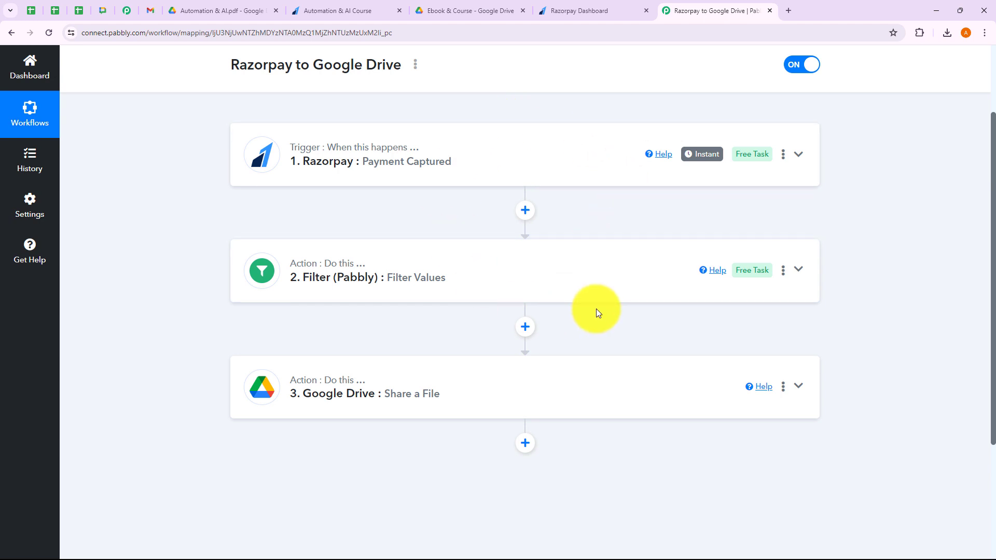
scroll(595, 309, "up", 1)
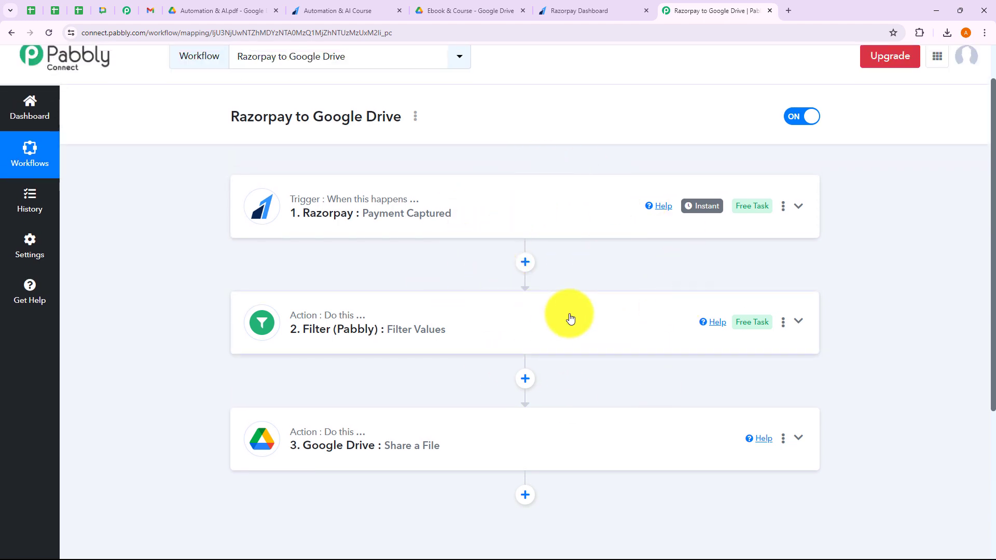
left_click(415, 116)
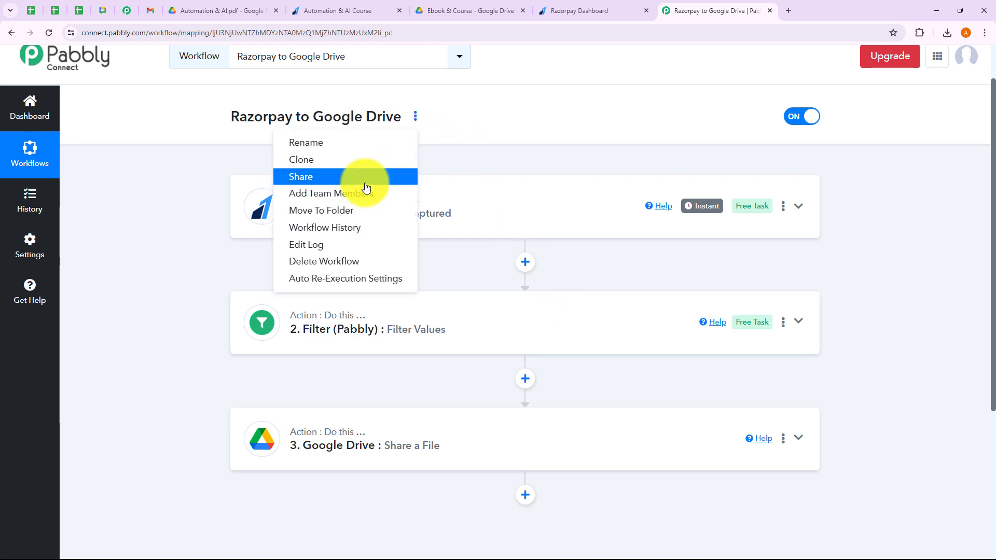
left_click(365, 187)
left_click_drag(382, 312, 635, 312)
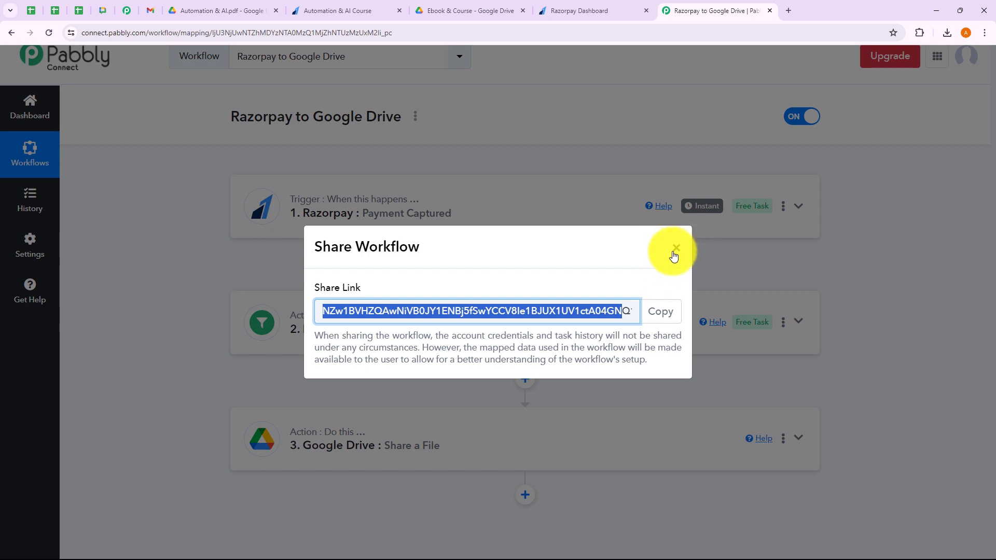
left_click(675, 249)
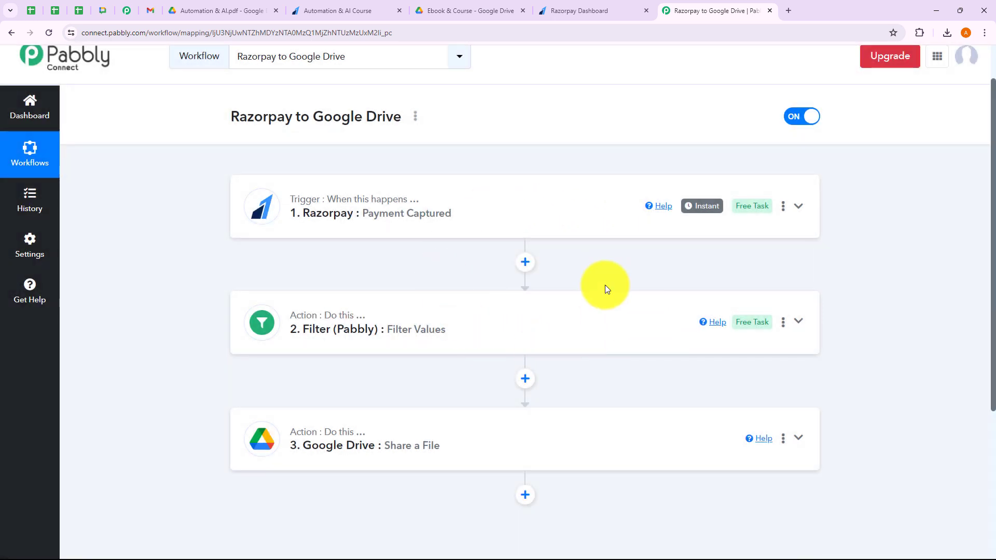